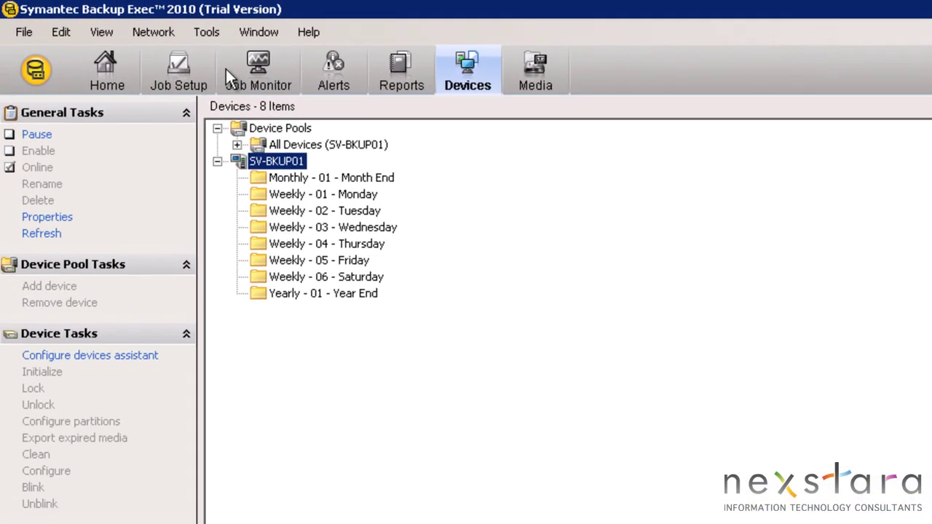
- Switch to Job Setup and bring up the Backup Selection Lists options
{"action": "left_click", "coordinate": [82, 36]}
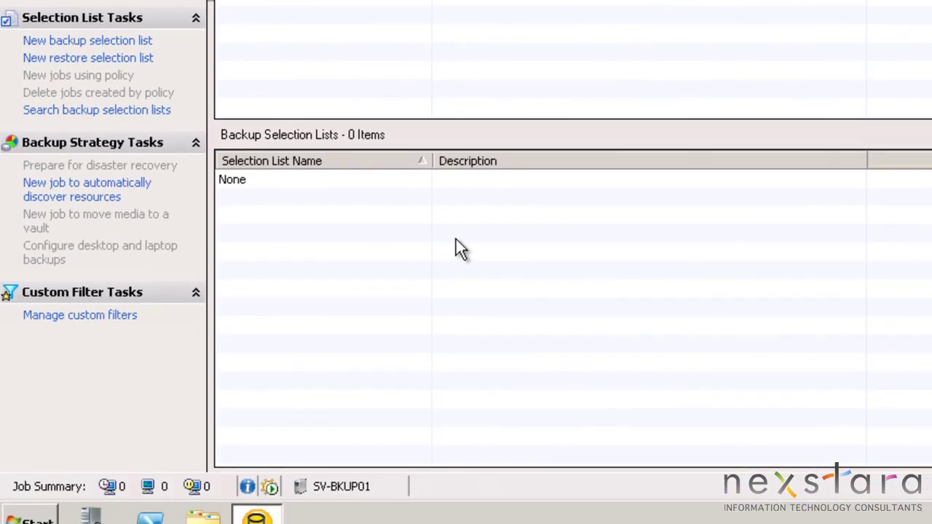
{"action": "right_click", "coordinate": [456, 216]}
- Create a selection list named 'Complete Production Server Backup', reusing that text as its description
{"action": "left_click", "coordinate": [493, 227]}
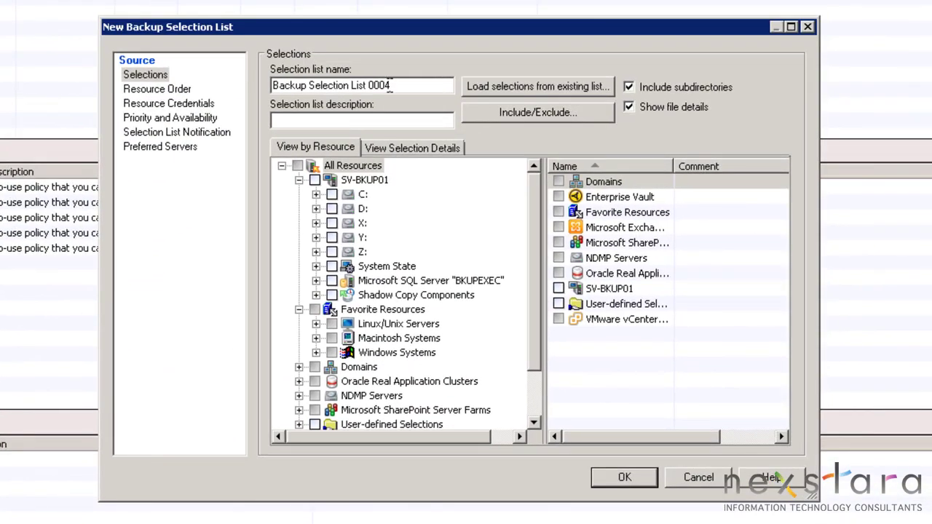
{"action": "left_click_drag", "start_coordinate": [393, 86], "coordinate": [253, 77]}
{"action": "type", "text": "Com"}
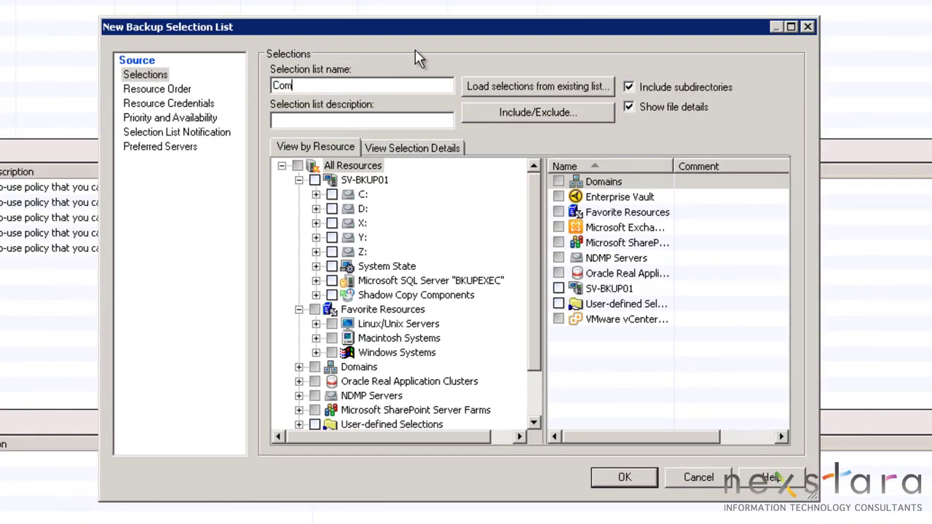
{"action": "type", "text": "plete Production Server Backup"}
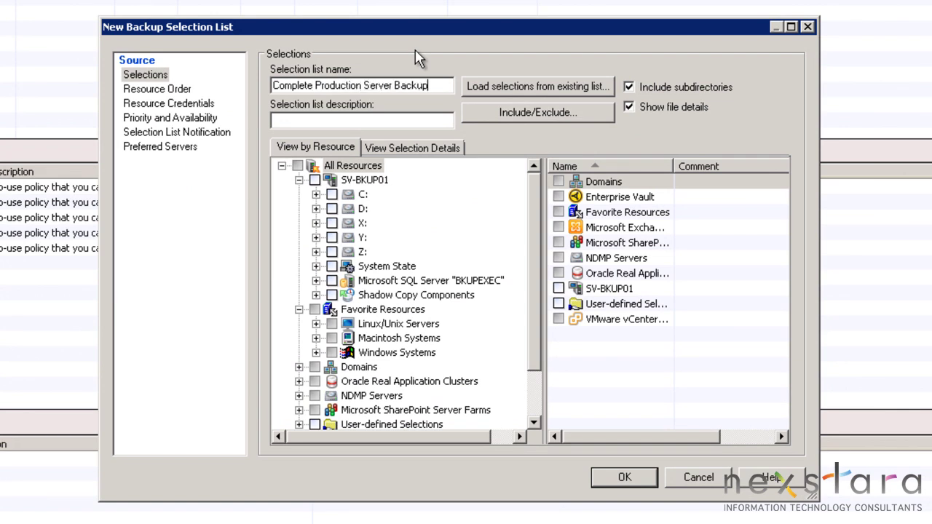
{"action": "key", "text": "ctrl+a"}
{"action": "key", "text": "ctrl+c"}
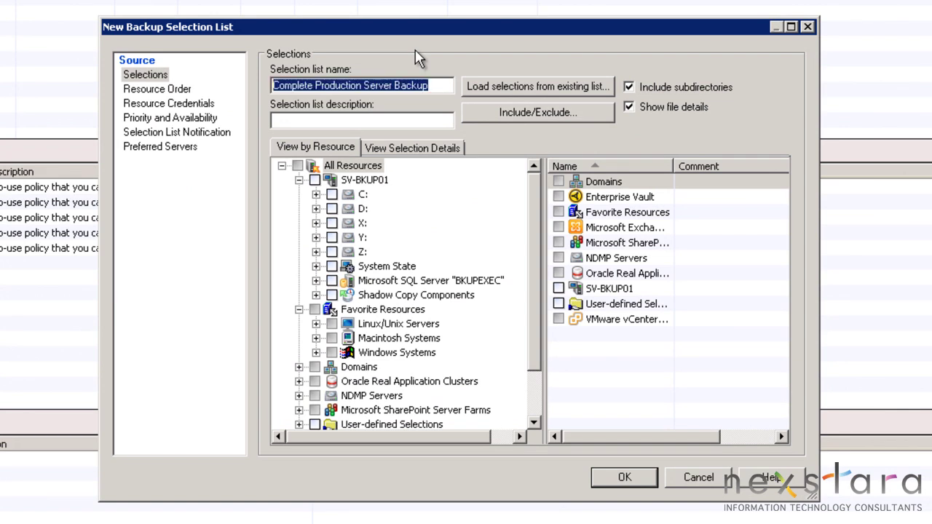
{"action": "left_click", "coordinate": [366, 120]}
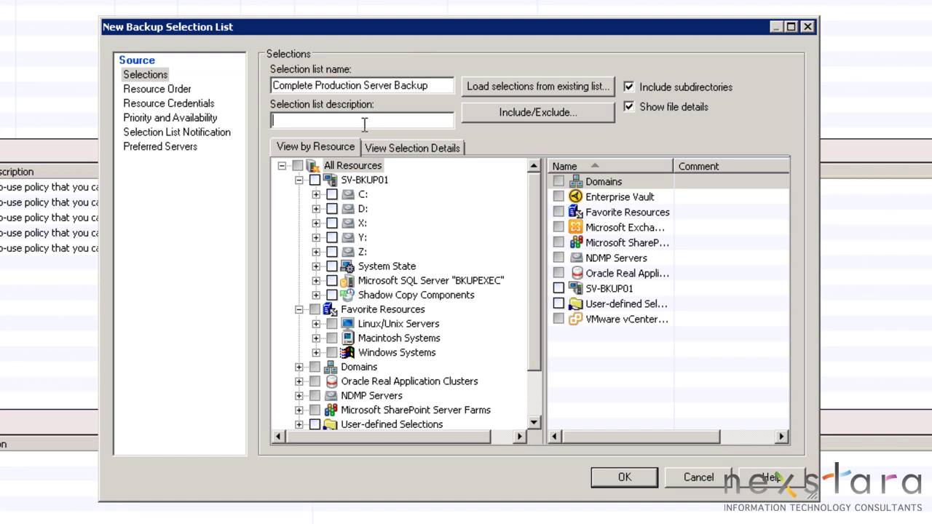
{"action": "key", "text": "ctrl+v"}
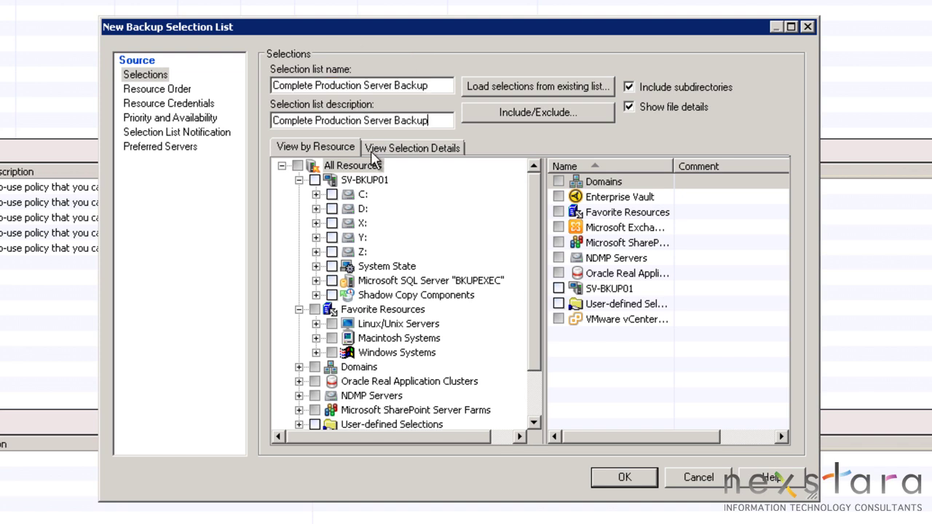
- Check SV-BKUP01 for backup, then exclude its X:, Y: and Z: drives
{"action": "left_click", "coordinate": [314, 180]}
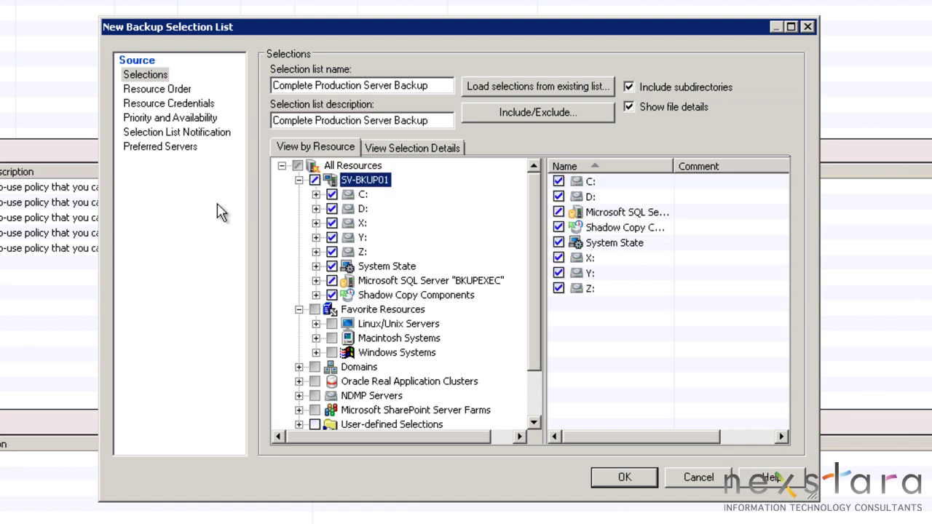
{"action": "left_click", "coordinate": [332, 223]}
{"action": "left_click", "coordinate": [332, 237]}
{"action": "left_click", "coordinate": [333, 252]}
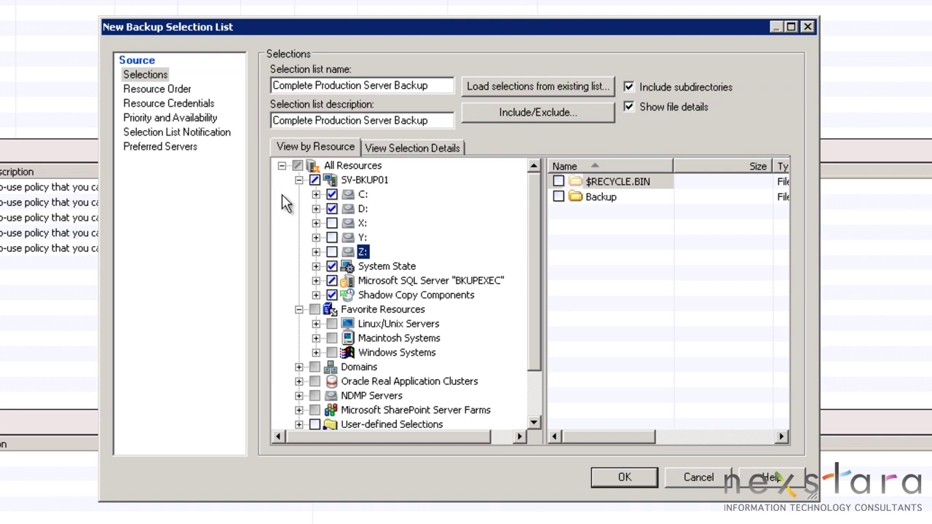
- Inspect the D: and C: folders and expand the SQL Server instance's databases
{"action": "left_click", "coordinate": [316, 209]}
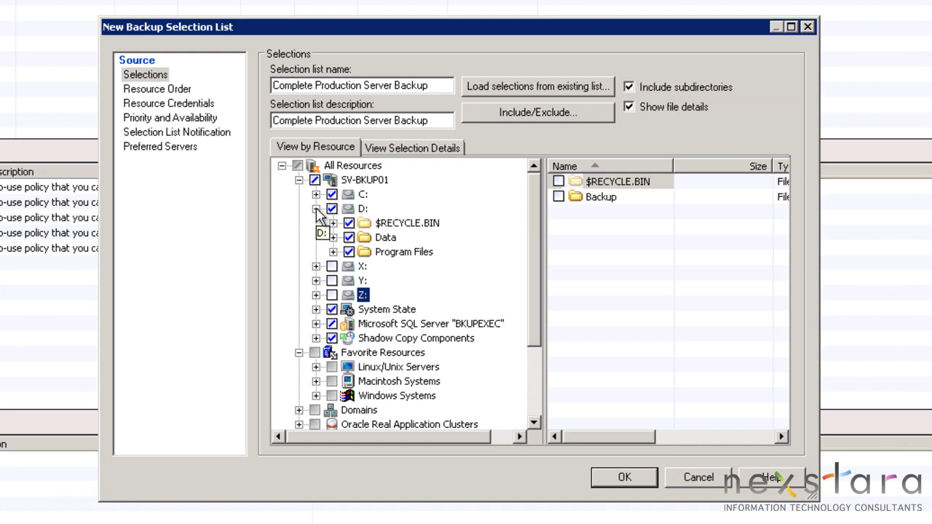
{"action": "left_click", "coordinate": [316, 209]}
{"action": "left_click", "coordinate": [317, 194]}
{"action": "left_click", "coordinate": [315, 195]}
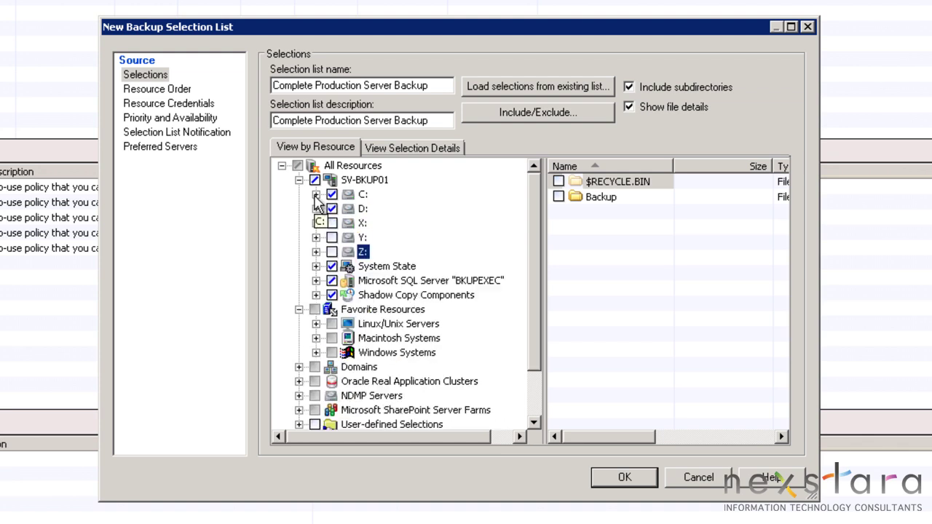
{"action": "left_click", "coordinate": [367, 284]}
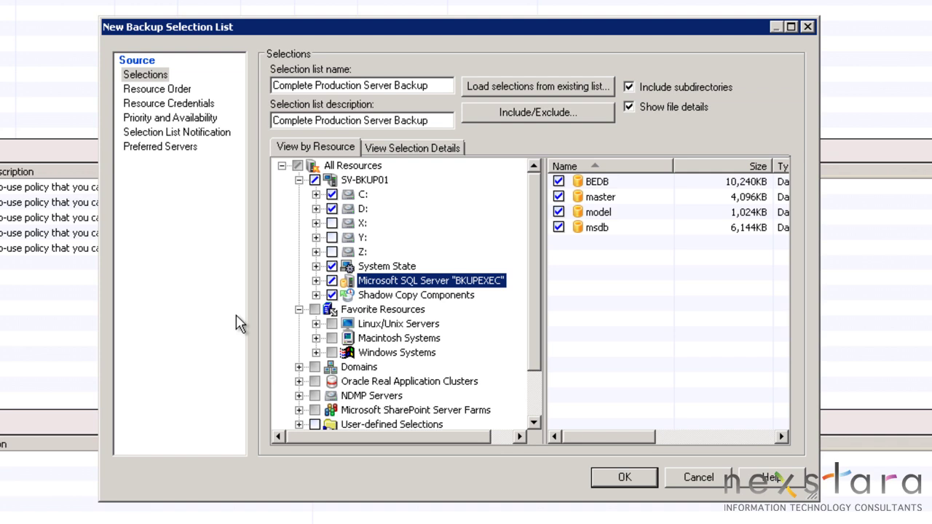
- Check sv-dc01.nexstara.local to add its C:, D:, System State and Shadow Copy Components
{"action": "left_click", "coordinate": [315, 352]}
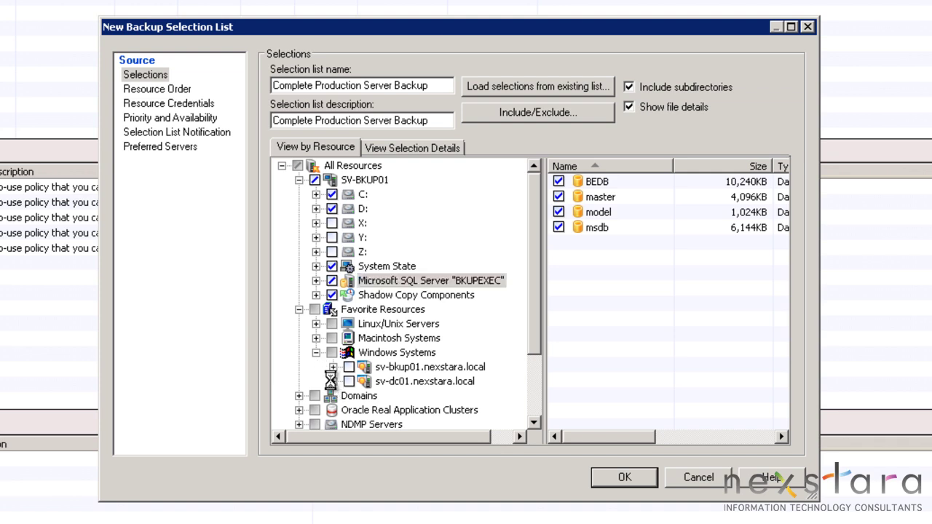
{"action": "left_click", "coordinate": [333, 380]}
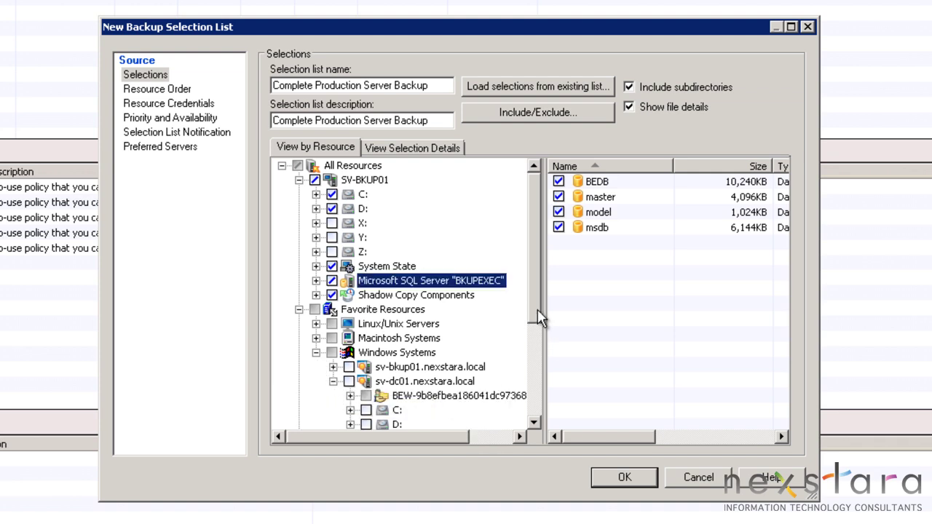
{"action": "scroll", "coordinate": [535, 339], "scroll_direction": "down", "scroll_amount": 2}
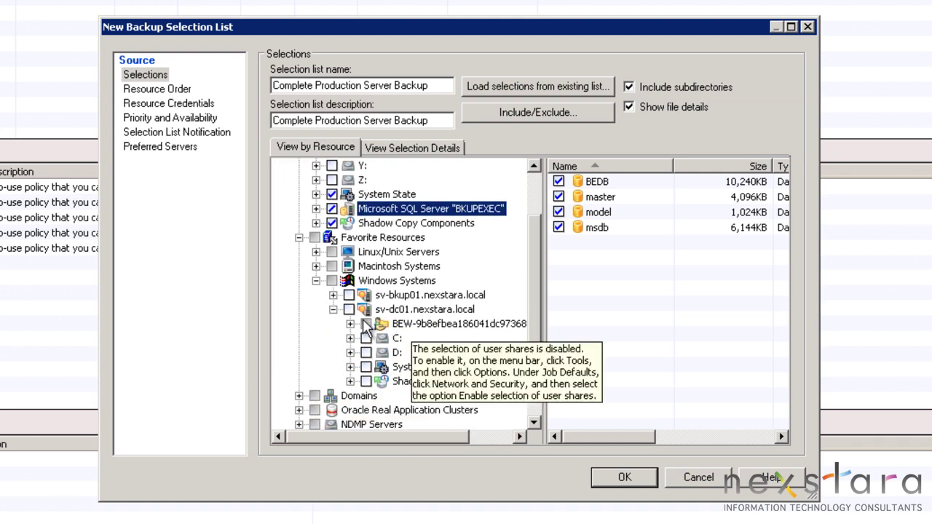
{"action": "left_click", "coordinate": [361, 310]}
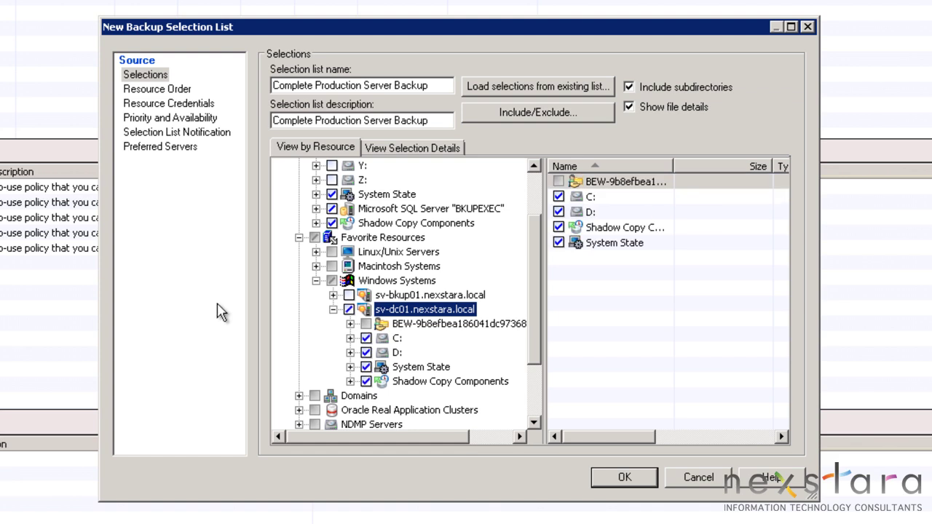
{"action": "left_click", "coordinate": [333, 310]}
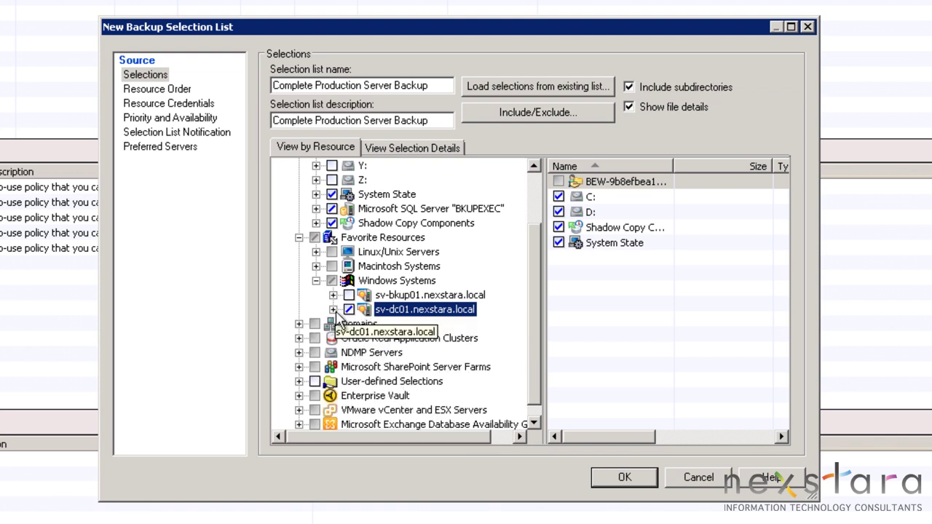
{"action": "left_click", "coordinate": [332, 309]}
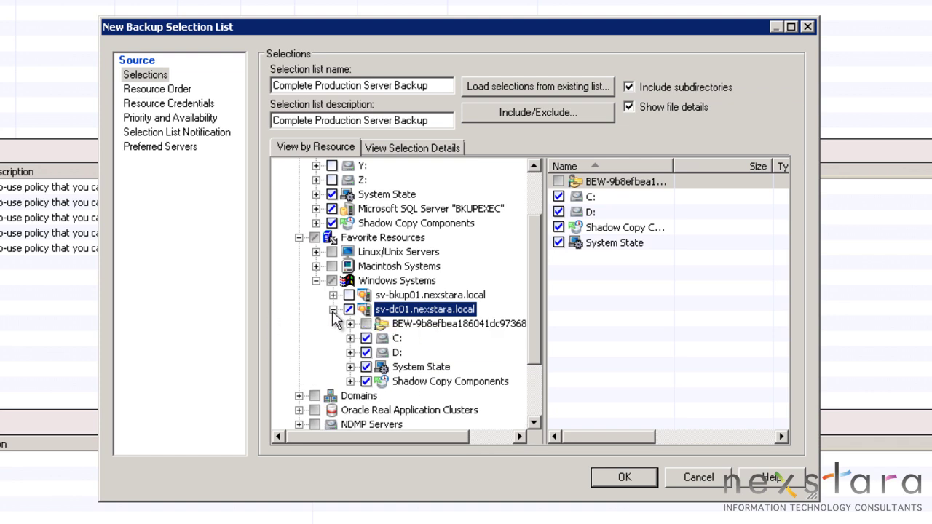
{"action": "left_click", "coordinate": [333, 310]}
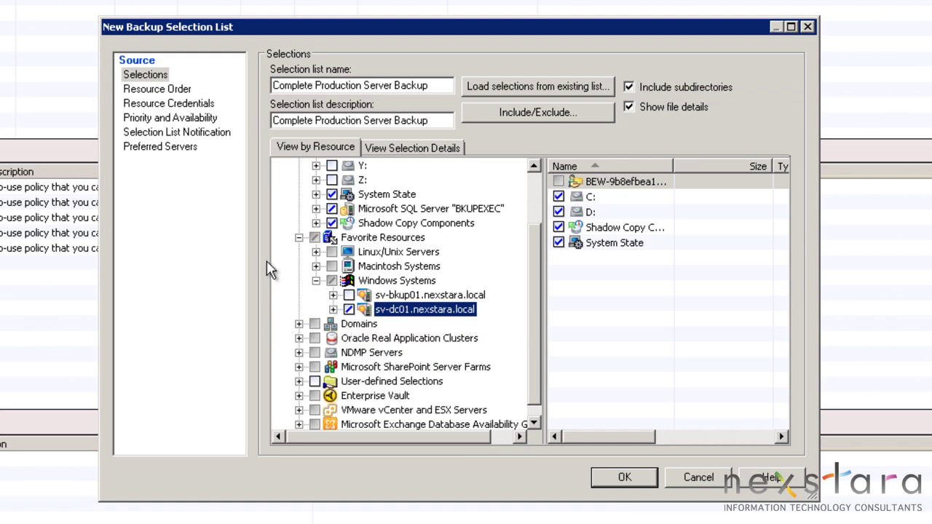
- Try reordering resources, then restore SV-BKUP01 ahead of sv-dc01.nexstara.local
{"action": "left_click", "coordinate": [168, 91]}
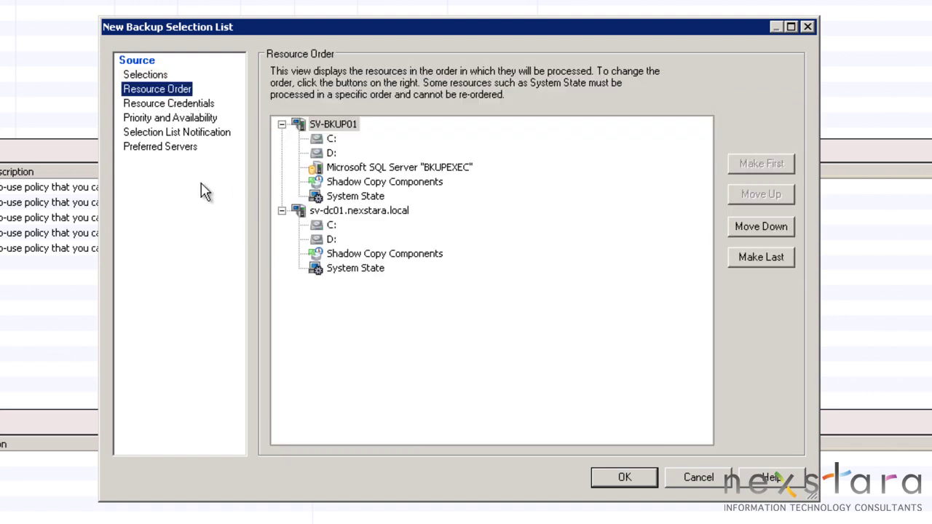
{"action": "left_click", "coordinate": [329, 213]}
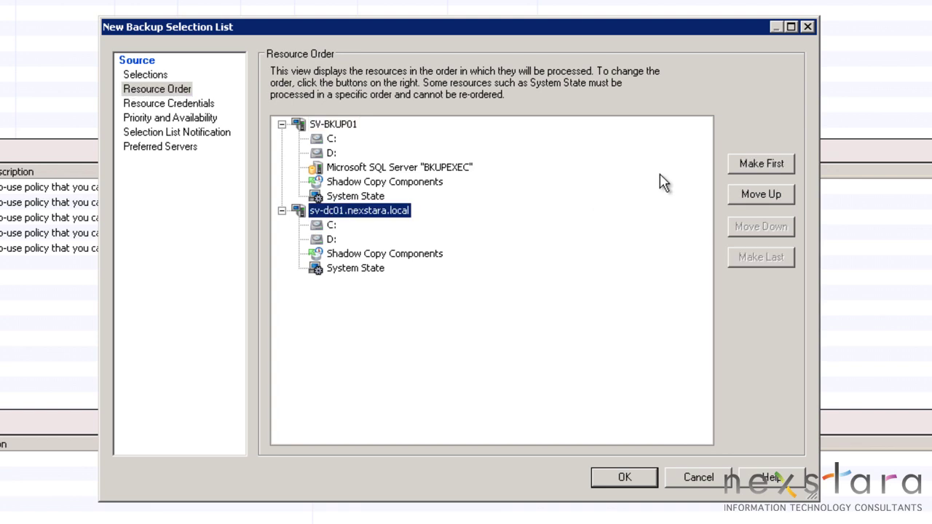
{"action": "left_click", "coordinate": [767, 175]}
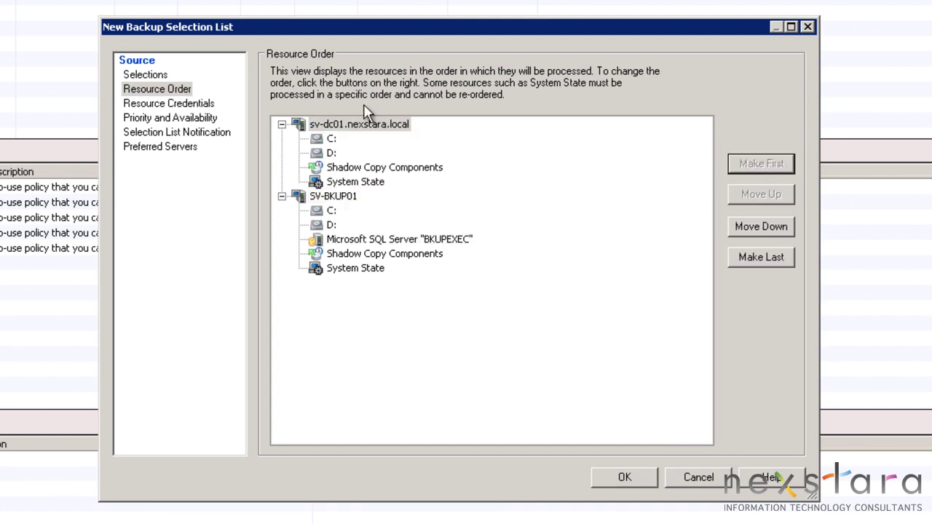
{"action": "left_click", "coordinate": [362, 126]}
{"action": "left_click", "coordinate": [777, 226]}
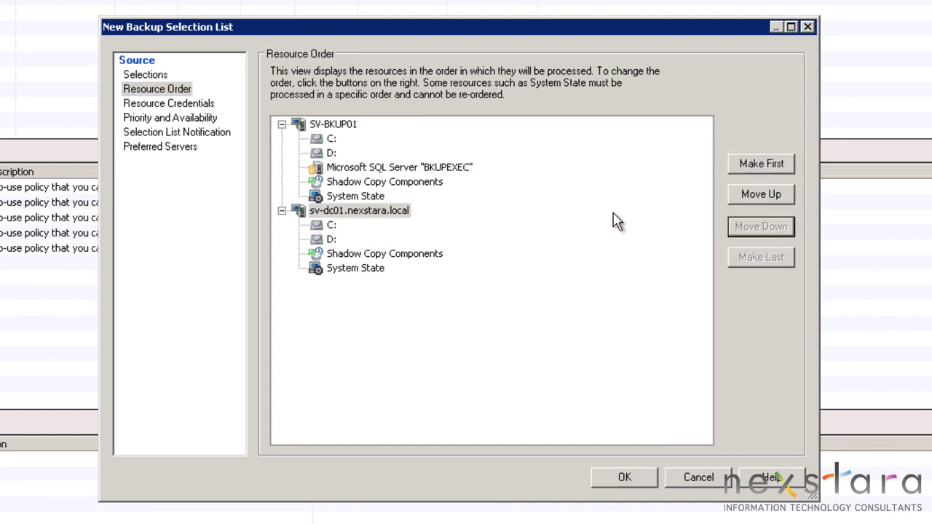
{"action": "left_click", "coordinate": [318, 125]}
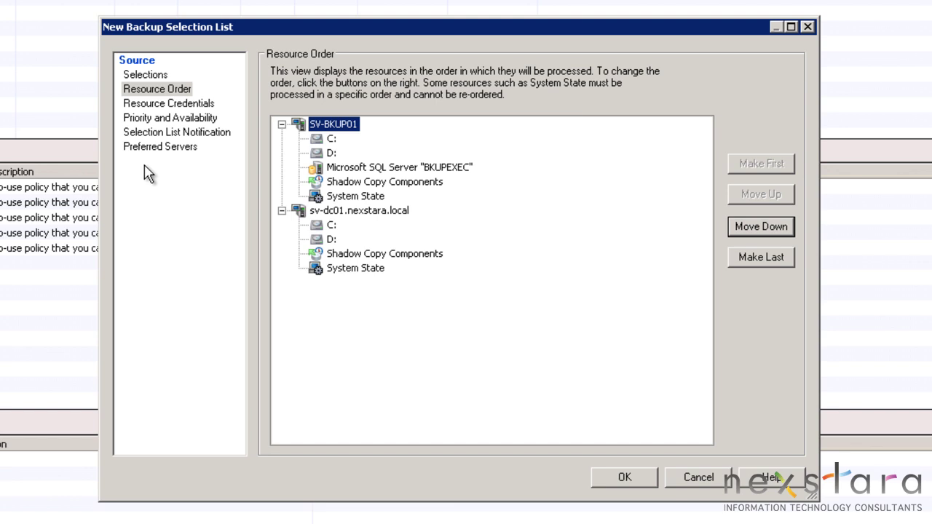
- Test all resource credentials successfully, then view Priority and Availability (priority Medium)
{"action": "left_click", "coordinate": [163, 105]}
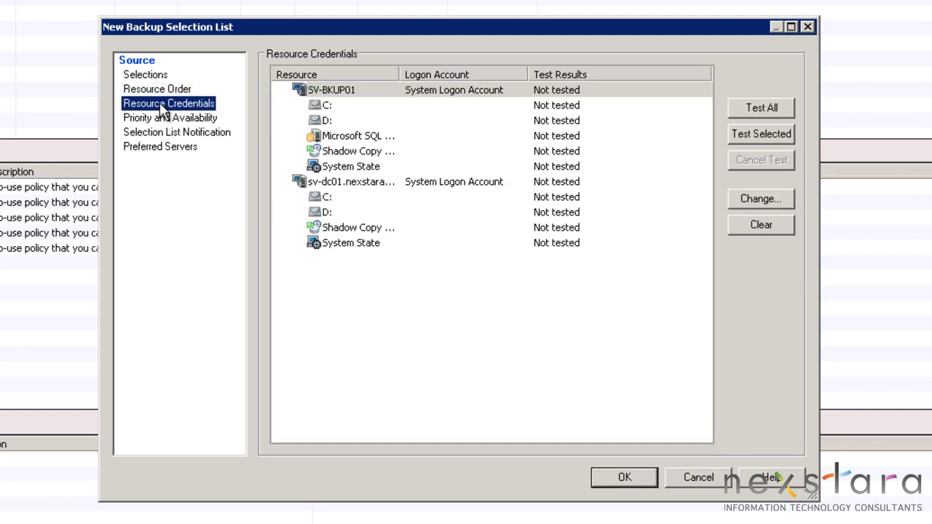
{"action": "left_click", "coordinate": [757, 109]}
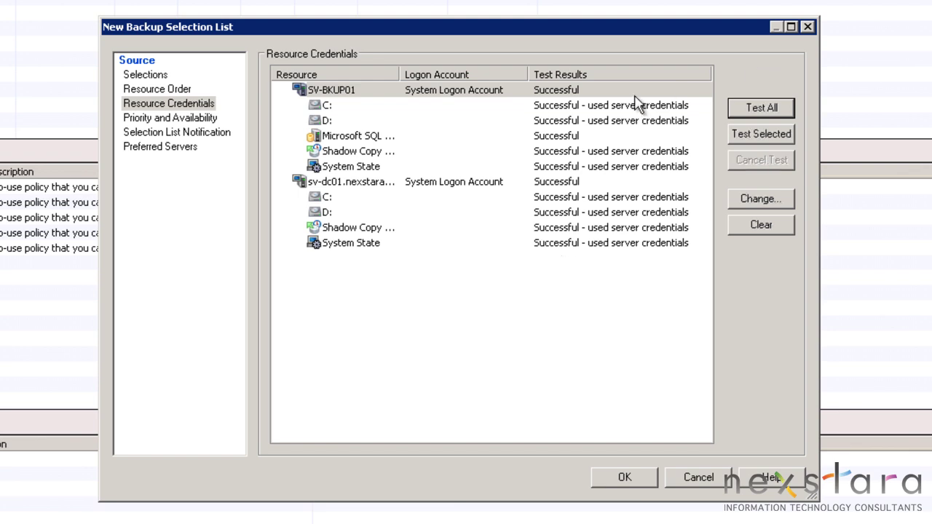
{"action": "left_click", "coordinate": [196, 122]}
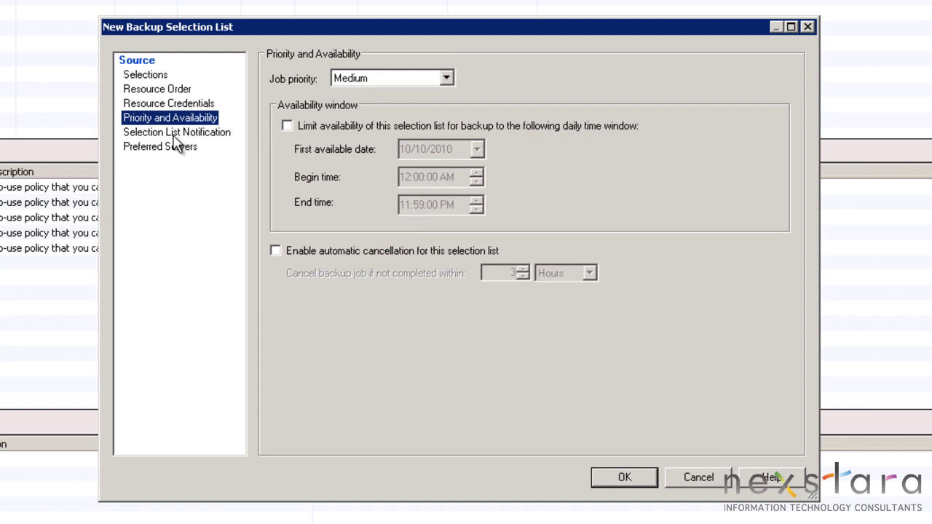
- Review the Notification and Preferred Servers pages, then save the selection list
{"action": "left_click", "coordinate": [175, 135]}
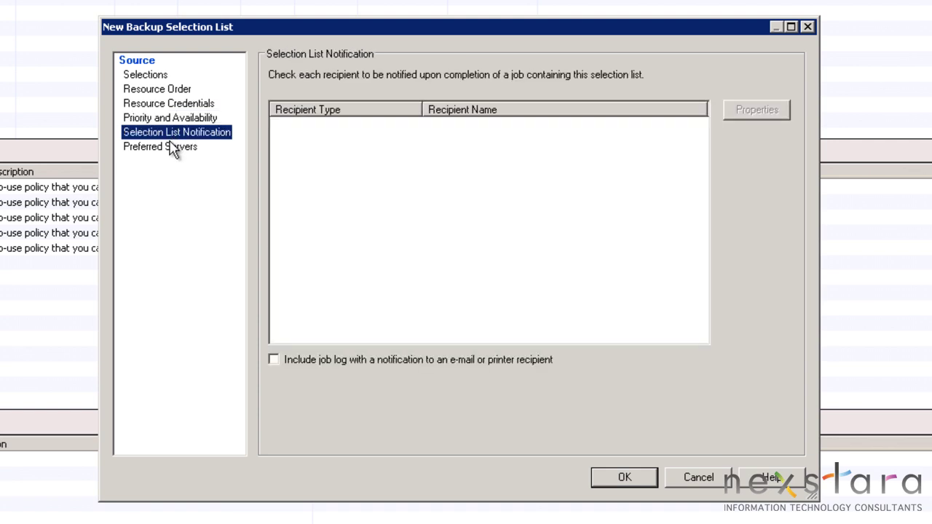
{"action": "left_click", "coordinate": [171, 149]}
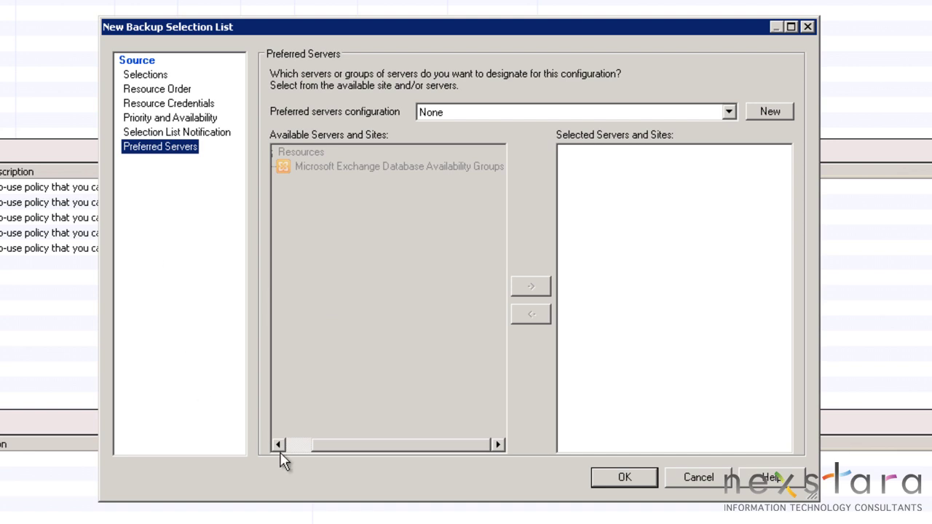
{"action": "left_click", "coordinate": [624, 480]}
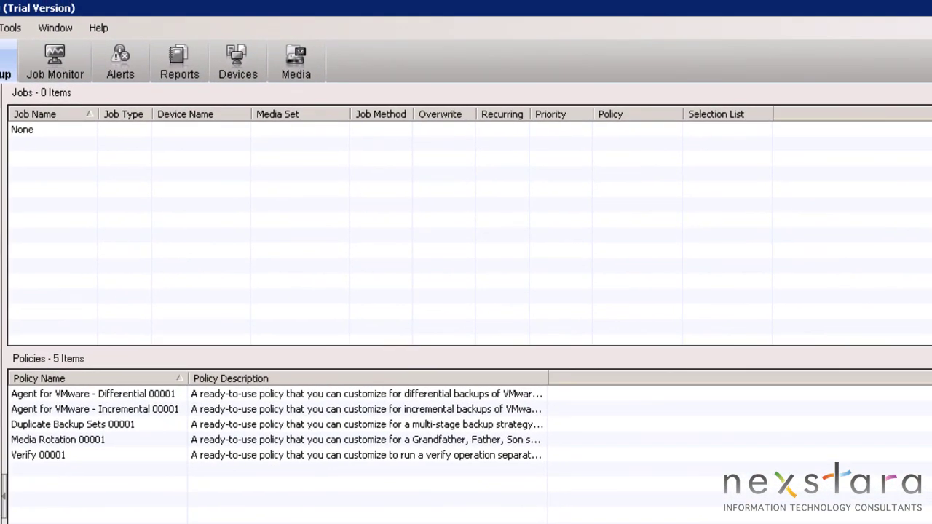
- Create a new backup job using the 'Complete Production Server Backup' selection list
{"action": "right_click", "coordinate": [182, 203]}
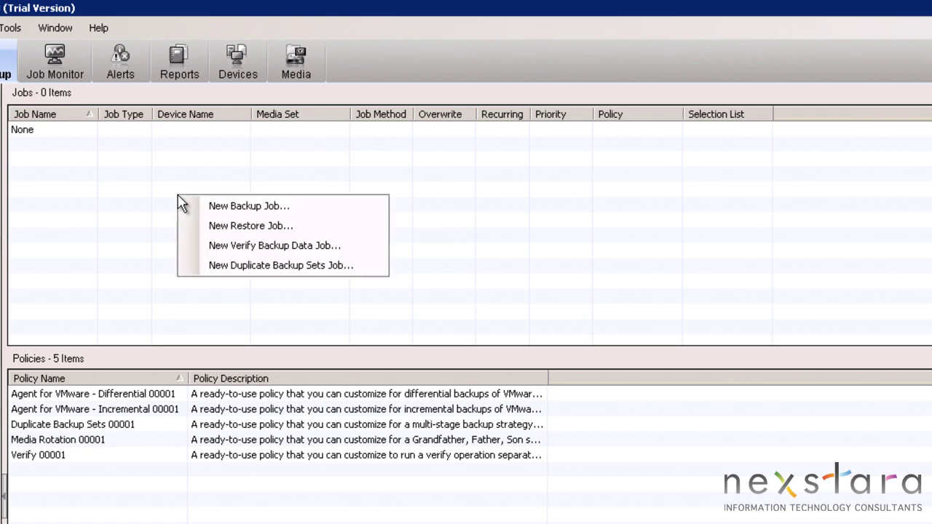
{"action": "left_click", "coordinate": [191, 207]}
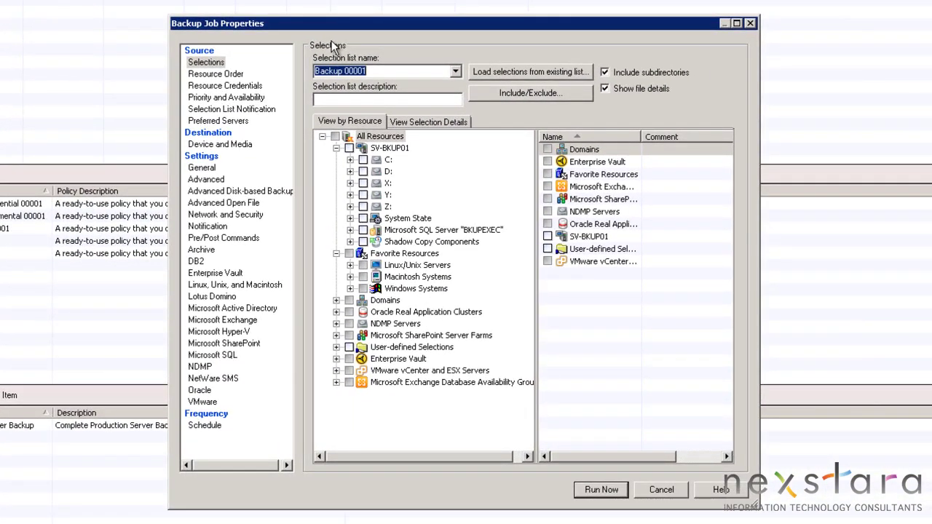
{"action": "left_click", "coordinate": [457, 73]}
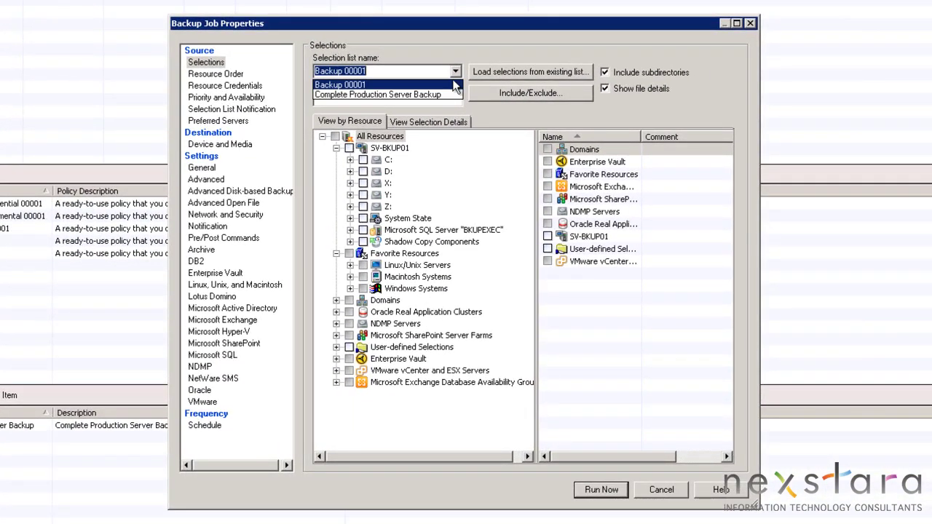
{"action": "left_click", "coordinate": [441, 94]}
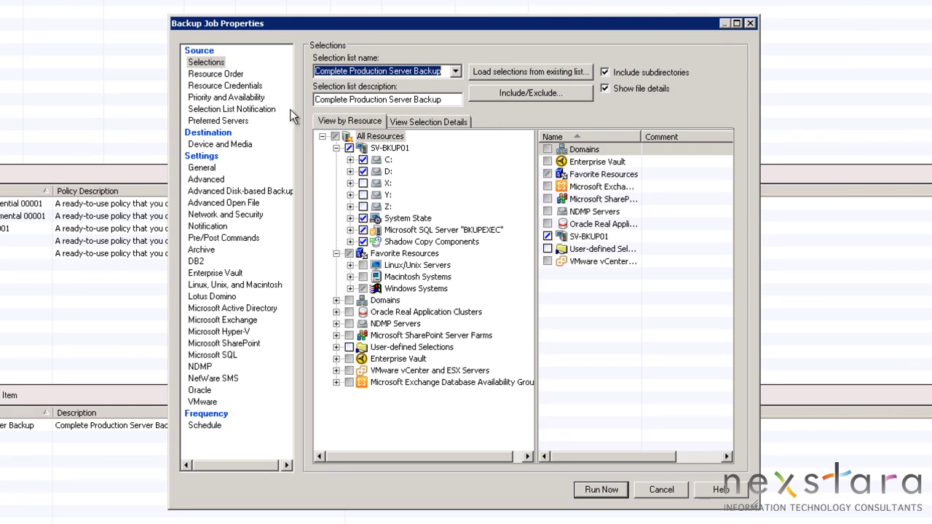
- Set both the job's device and media set to 'Yearly - 01 - Year End'
{"action": "left_click", "coordinate": [224, 144]}
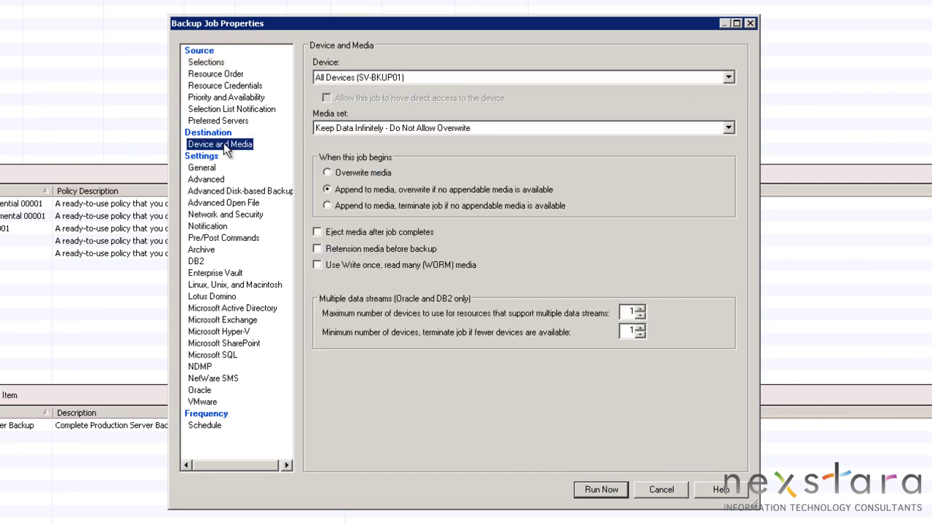
{"action": "left_click", "coordinate": [389, 77]}
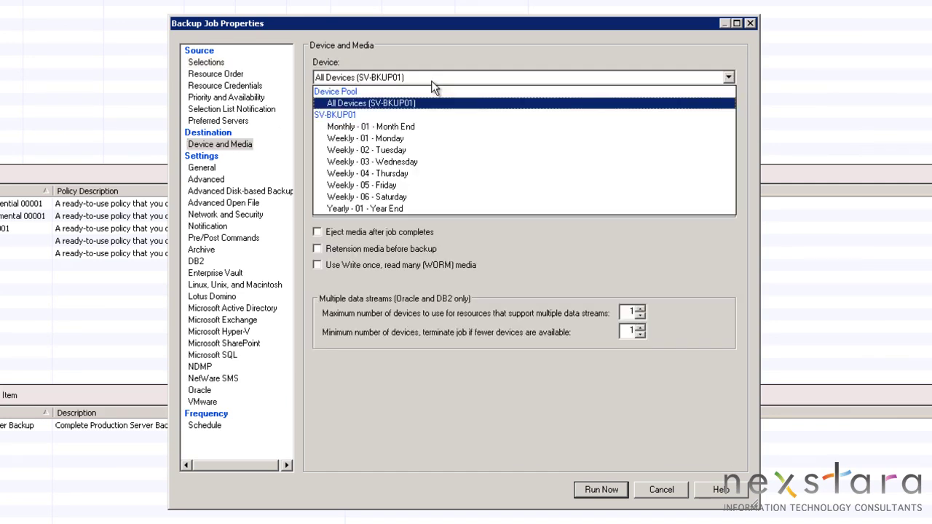
{"action": "left_click", "coordinate": [398, 211]}
{"action": "left_click", "coordinate": [396, 130]}
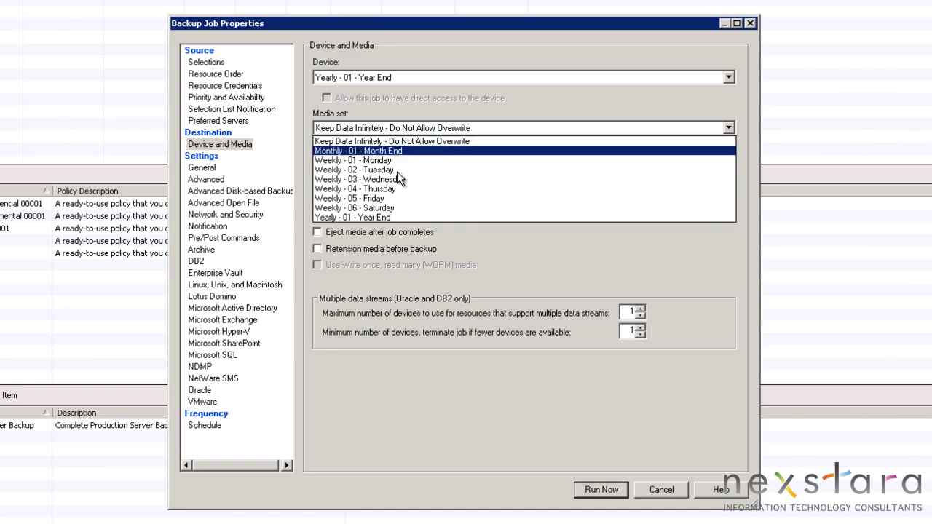
{"action": "left_click", "coordinate": [384, 215]}
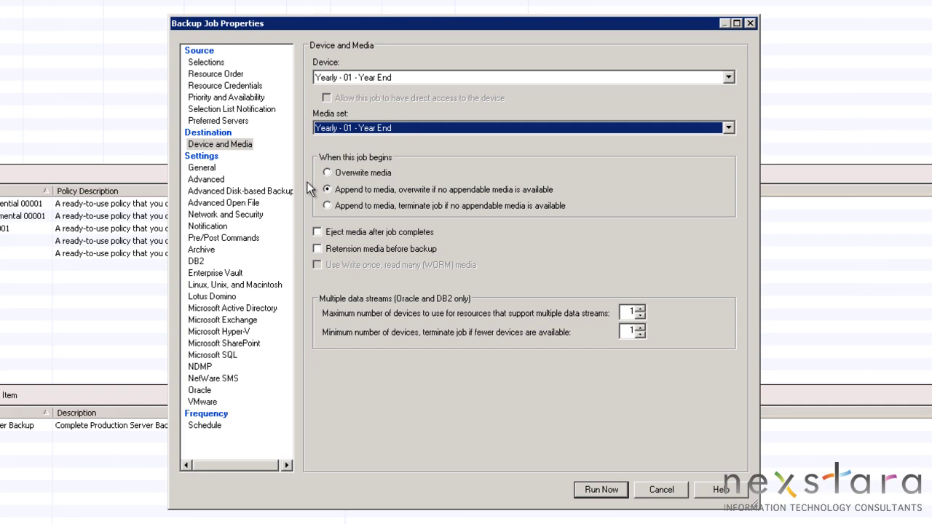
- Rename the job 'Yearly - 01 - Full - Year End' with Hardware [if available, otherwise software] compression
{"action": "left_click", "coordinate": [207, 168]}
{"action": "left_click_drag", "start_coordinate": [464, 66], "coordinate": [367, 61]}
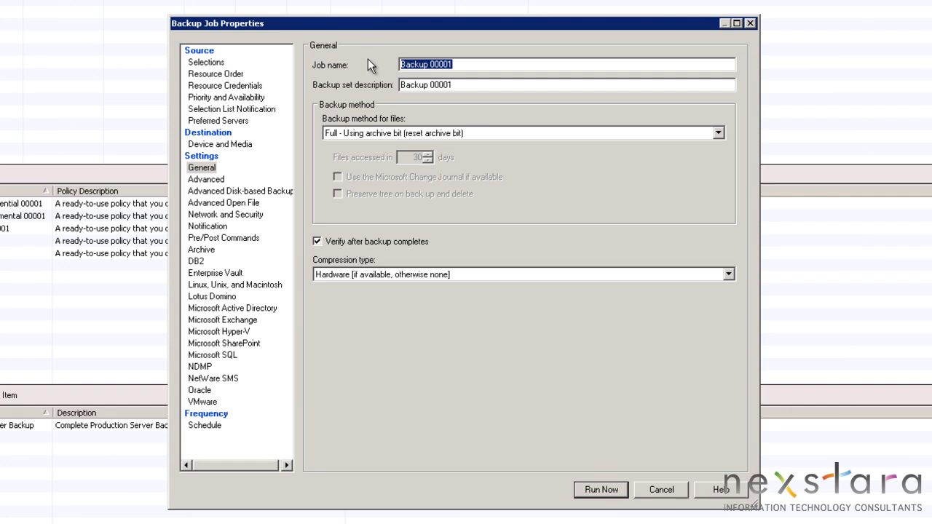
{"action": "type", "text": "Yearly - 01 - Full - Year End"}
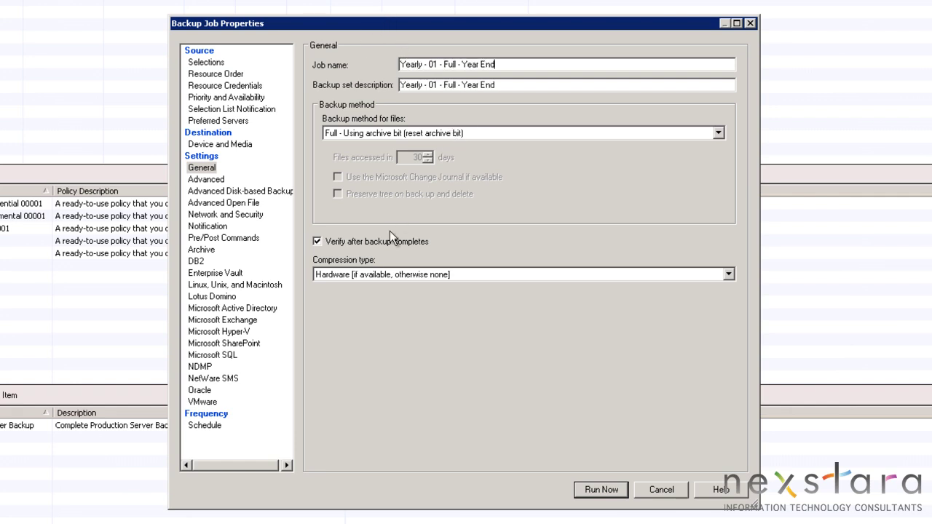
{"action": "left_click", "coordinate": [390, 275]}
{"action": "left_click", "coordinate": [395, 318]}
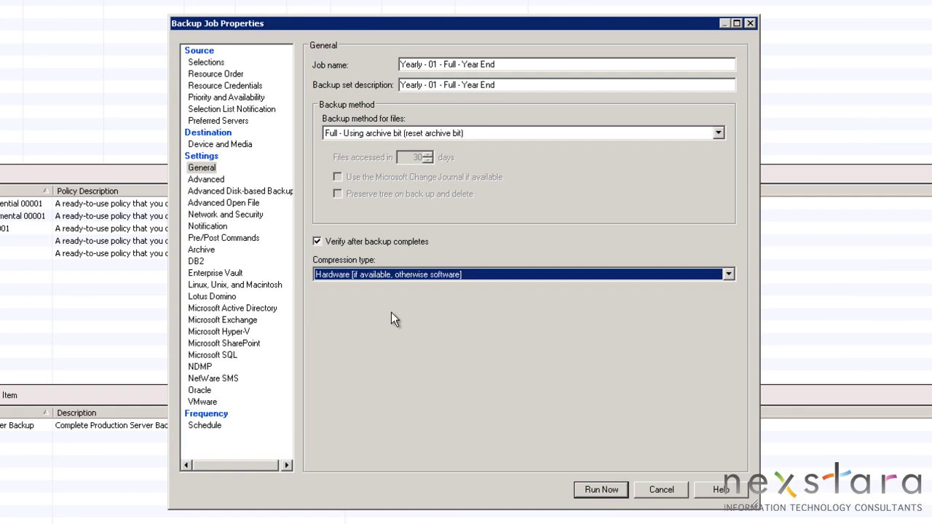
- Enable the Advanced Open File Option in the job's advanced settings
{"action": "left_click", "coordinate": [211, 181]}
{"action": "left_click", "coordinate": [212, 193]}
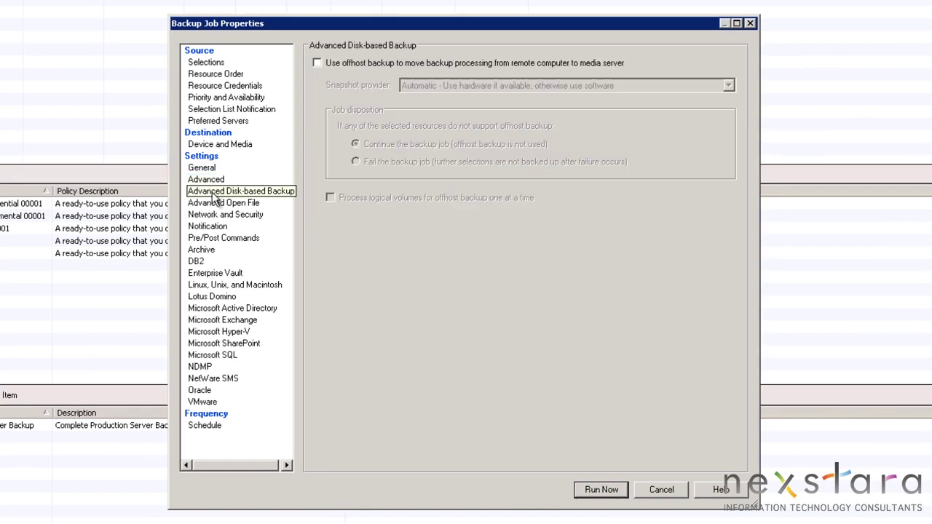
{"action": "left_click", "coordinate": [221, 204]}
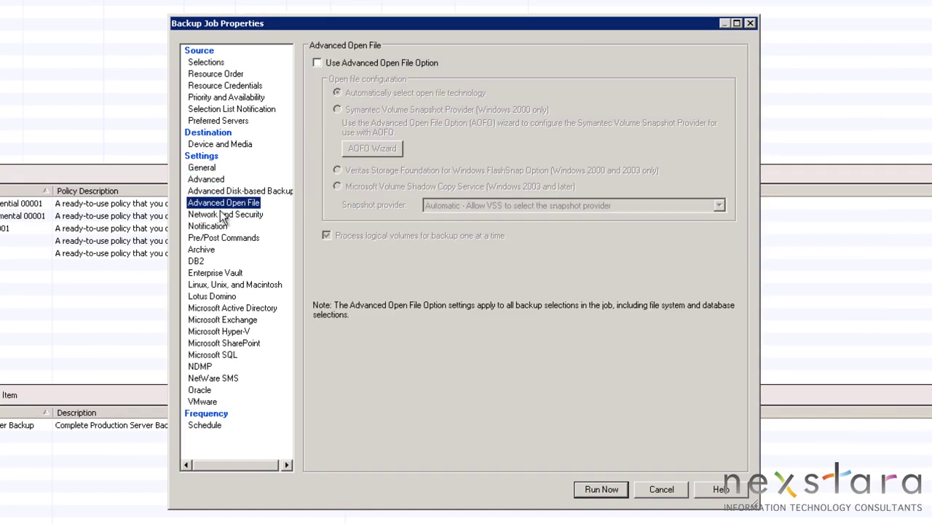
{"action": "left_click", "coordinate": [318, 63]}
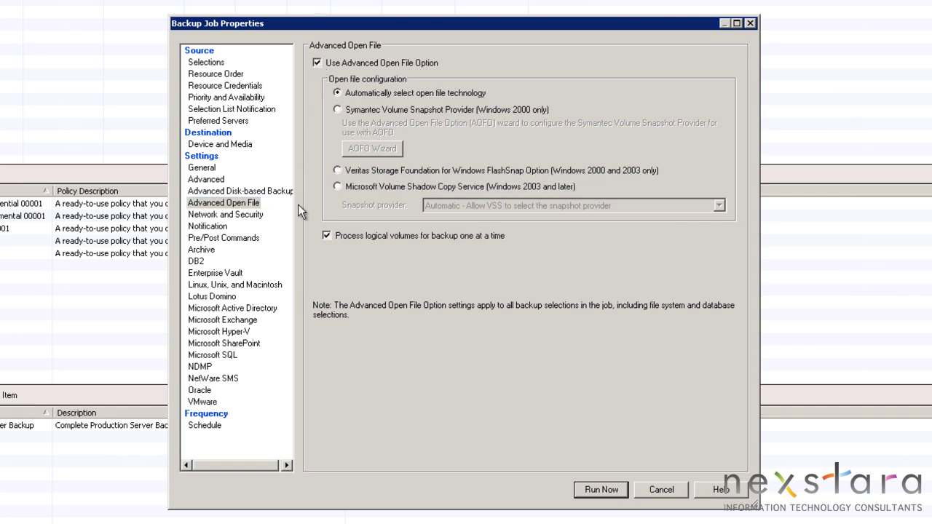
- Review the remaining settings pages, from Network and Security through VMware, ending on Schedule
{"action": "left_click", "coordinate": [229, 216]}
{"action": "left_click", "coordinate": [224, 227]}
{"action": "left_click", "coordinate": [226, 238]}
{"action": "left_click", "coordinate": [203, 251]}
{"action": "left_click", "coordinate": [201, 263]}
{"action": "left_click", "coordinate": [207, 274]}
{"action": "left_click", "coordinate": [212, 285]}
{"action": "left_click", "coordinate": [215, 297]}
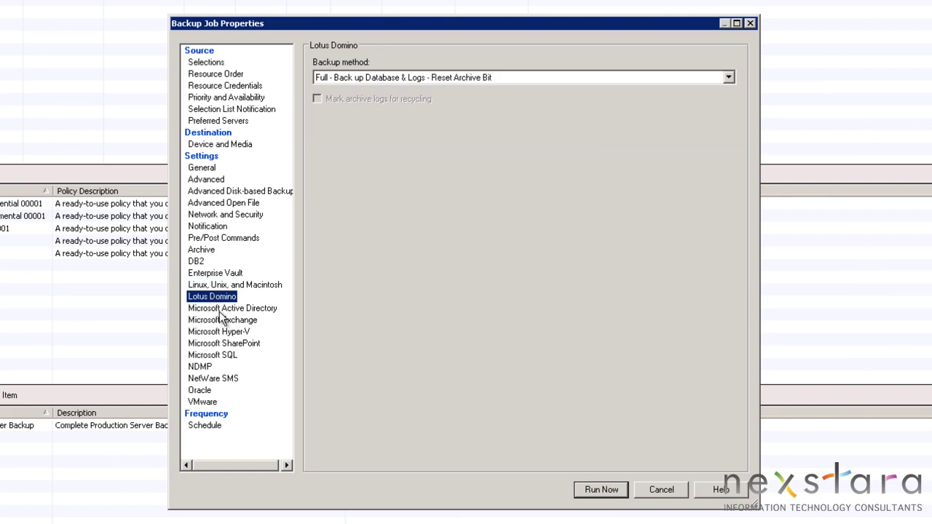
{"action": "left_click", "coordinate": [220, 309]}
{"action": "left_click", "coordinate": [221, 322]}
{"action": "left_click", "coordinate": [221, 333]}
{"action": "left_click", "coordinate": [222, 343]}
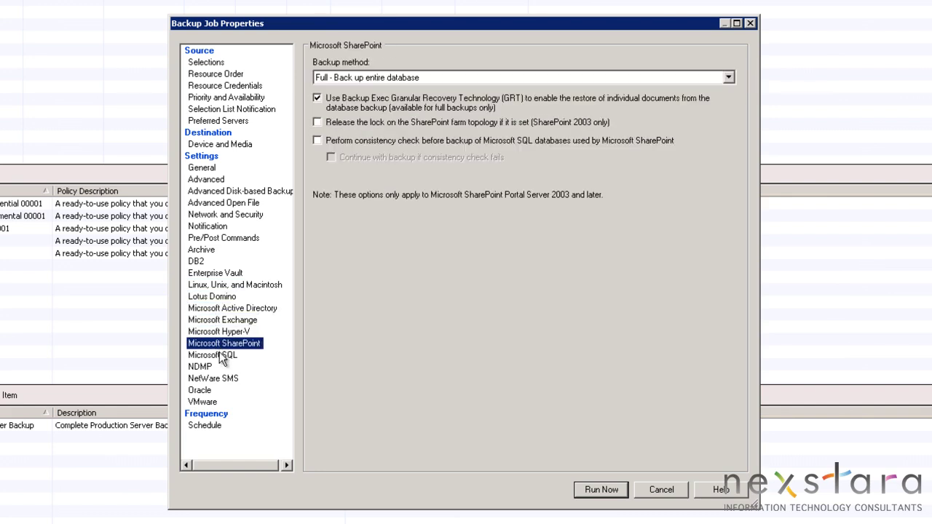
{"action": "left_click", "coordinate": [222, 356]}
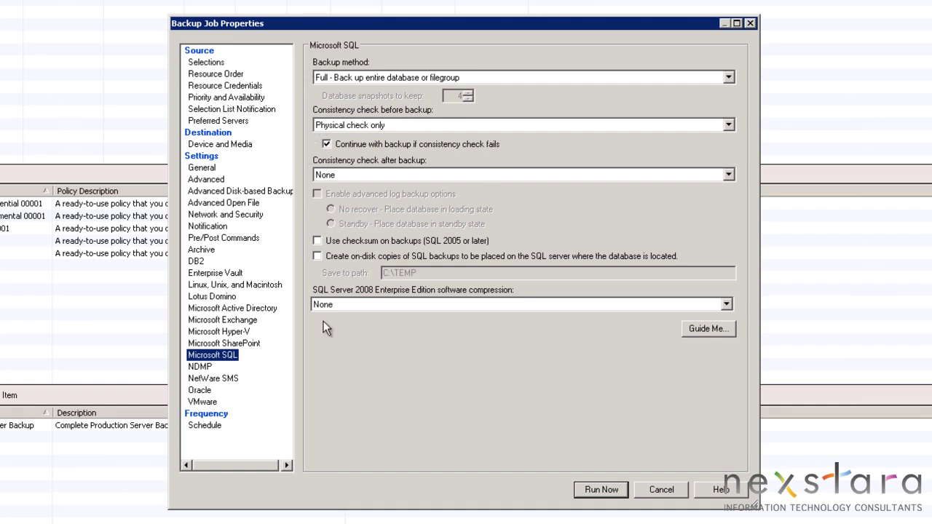
{"action": "left_click", "coordinate": [200, 368]}
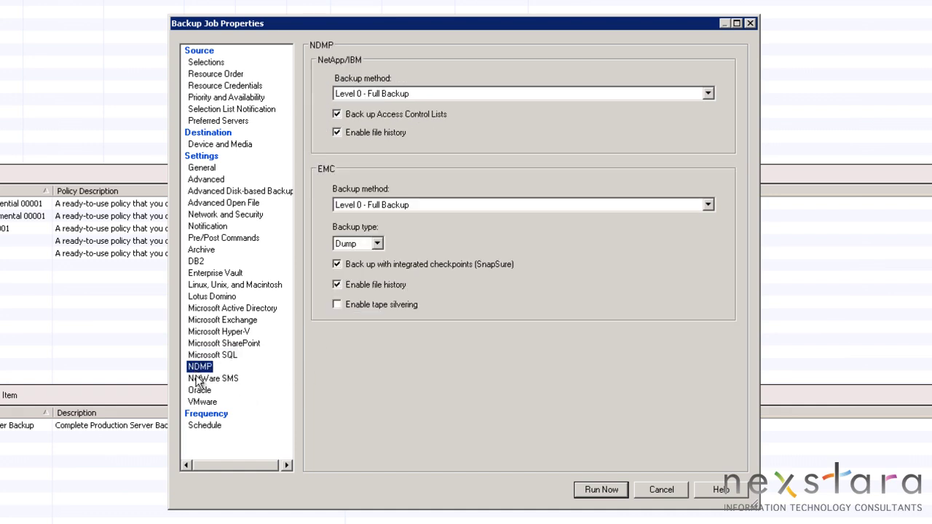
{"action": "left_click", "coordinate": [204, 379]}
{"action": "left_click", "coordinate": [200, 391]}
{"action": "left_click", "coordinate": [202, 402]}
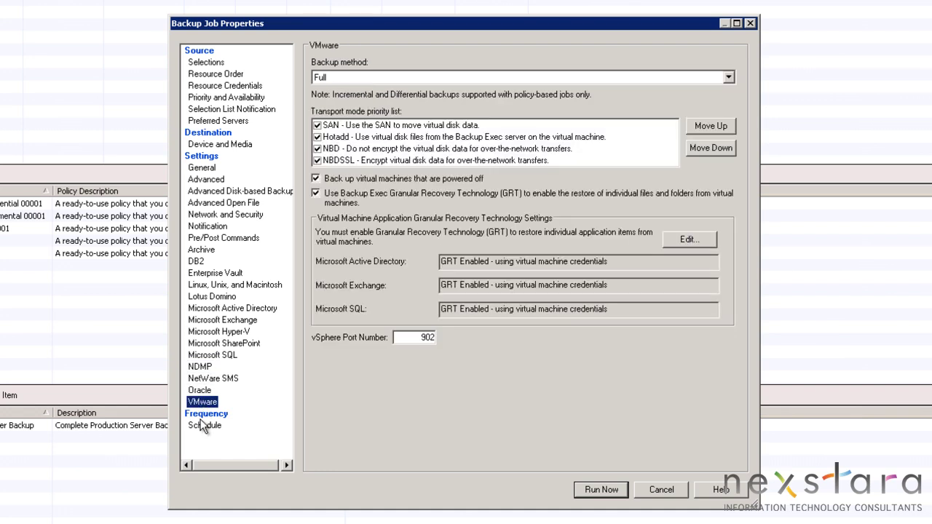
{"action": "left_click", "coordinate": [203, 427]}
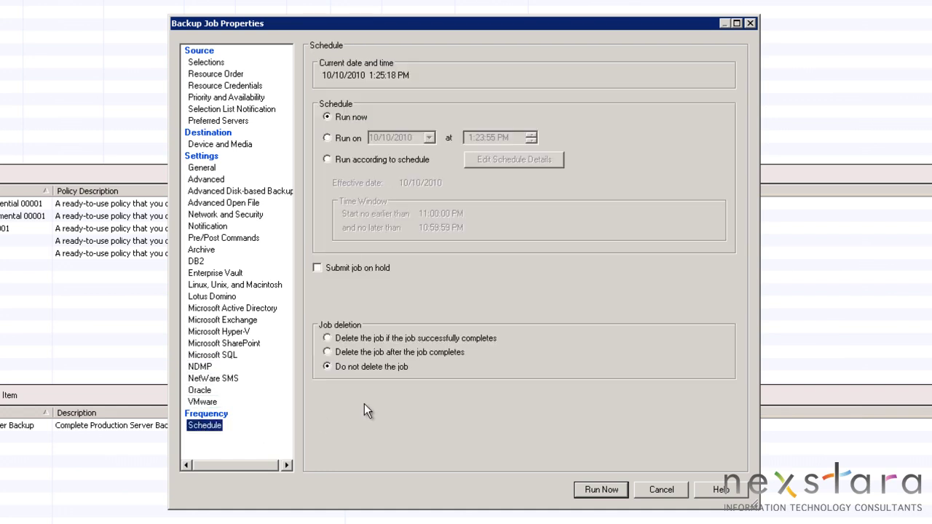
- Switch to a calendar-based schedule and add January 1, 2011 as a run date
{"action": "left_click", "coordinate": [366, 164]}
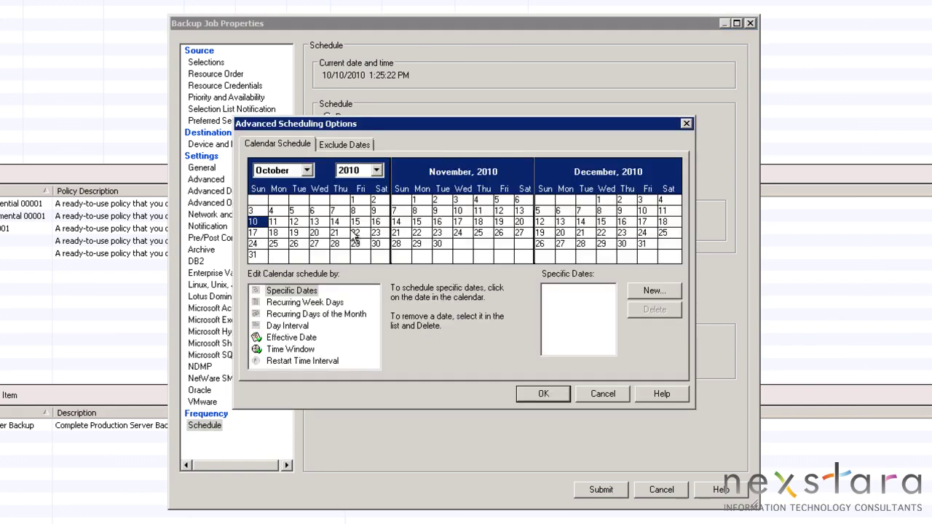
{"action": "left_click", "coordinate": [307, 171]}
{"action": "left_click", "coordinate": [308, 186]}
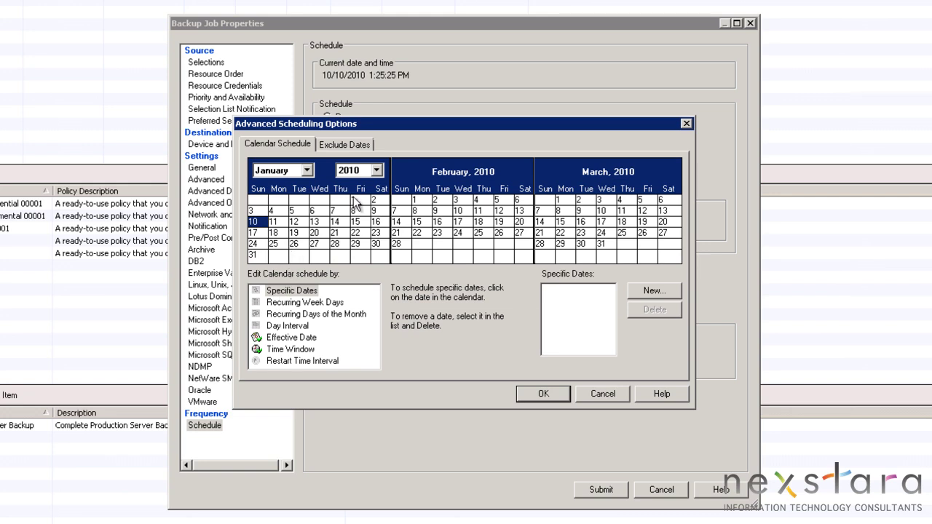
{"action": "left_click", "coordinate": [376, 171]}
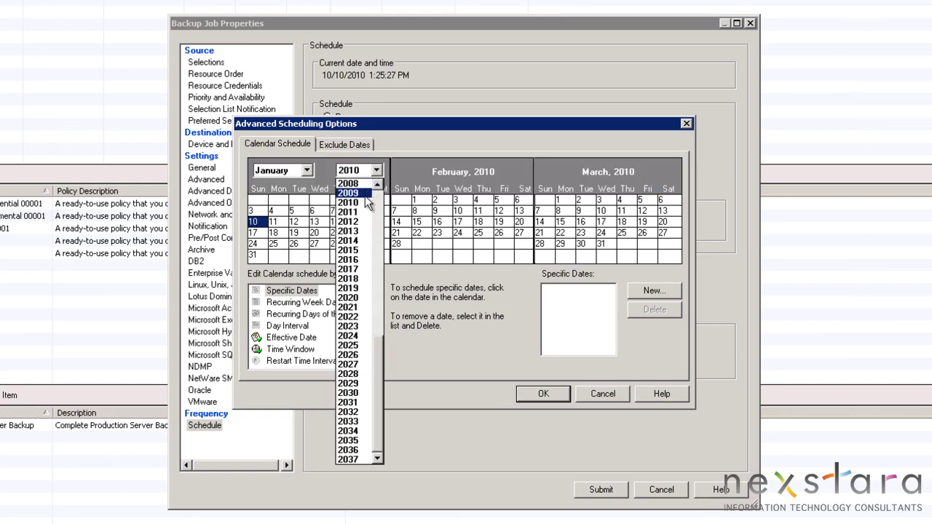
{"action": "left_click", "coordinate": [358, 212]}
{"action": "left_click", "coordinate": [377, 201]}
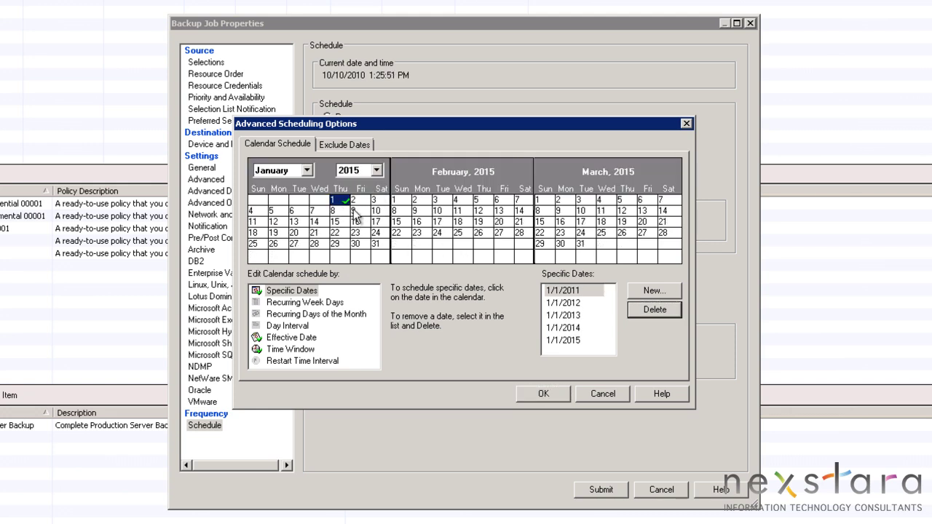
- Set the run time window from 12:00:00 AM to 11:59:59 PM
{"action": "left_click", "coordinate": [299, 338]}
{"action": "left_click", "coordinate": [300, 349]}
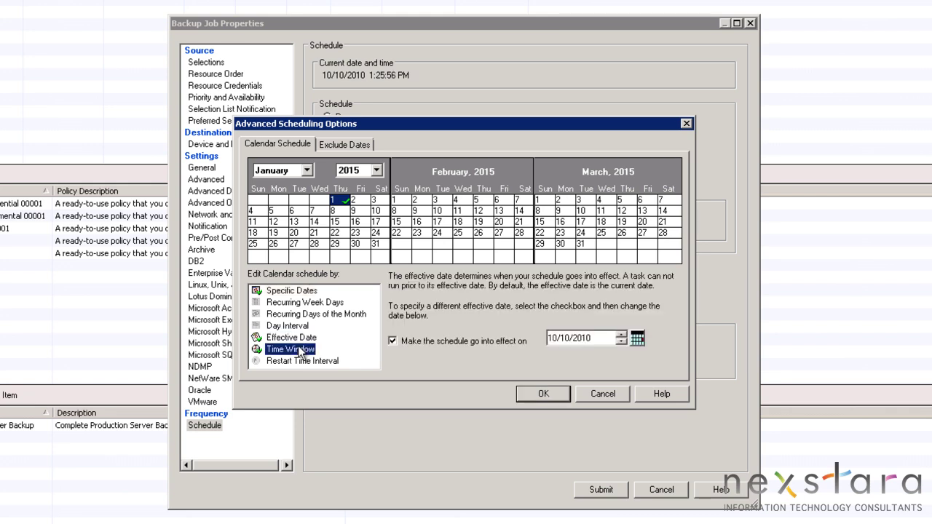
{"action": "left_click", "coordinate": [479, 328]}
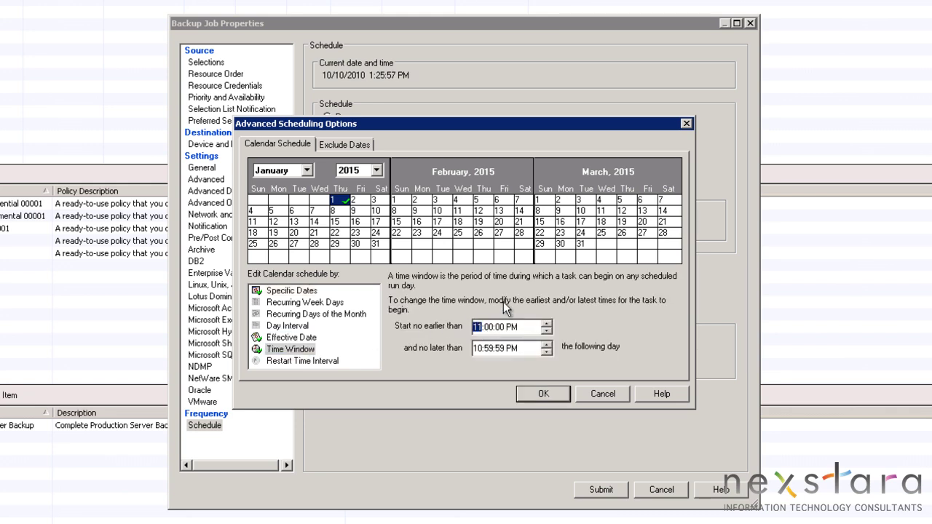
{"action": "type", "text": "12"}
{"action": "key", "text": "Right"}
{"action": "key", "text": "Right"}
{"action": "type", "text": "a"}
{"action": "key", "text": "Tab"}
{"action": "type", "text": "1"}
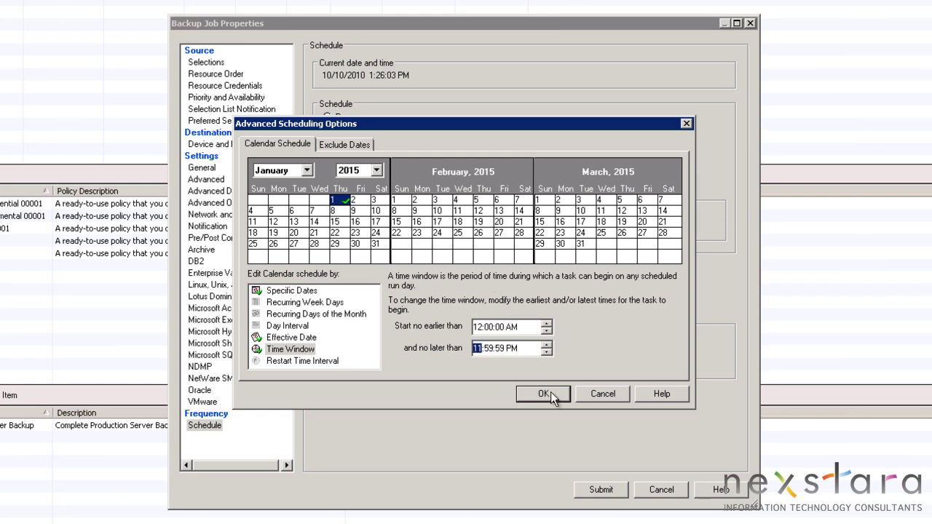
- Confirm the time window, submit the Yearly - 01 job and acknowledge the scheduled message
{"action": "left_click", "coordinate": [544, 394]}
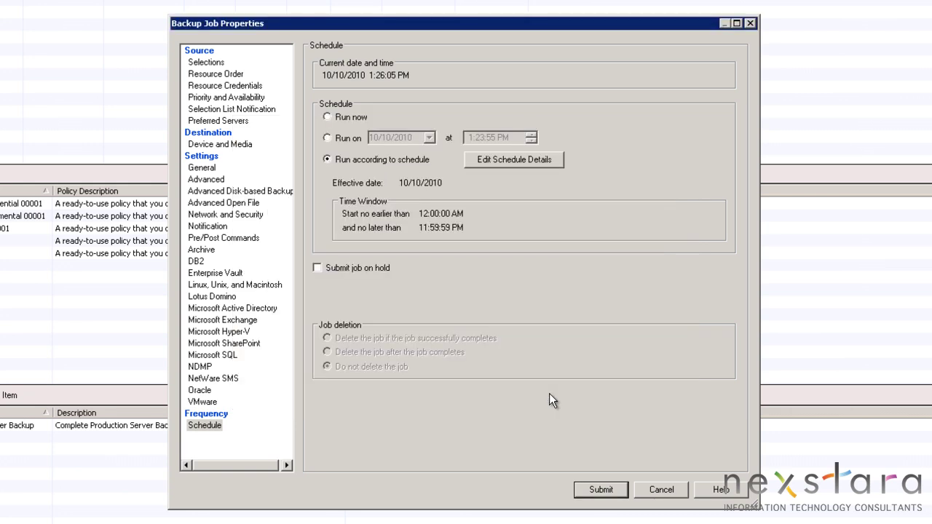
{"action": "left_click", "coordinate": [598, 490]}
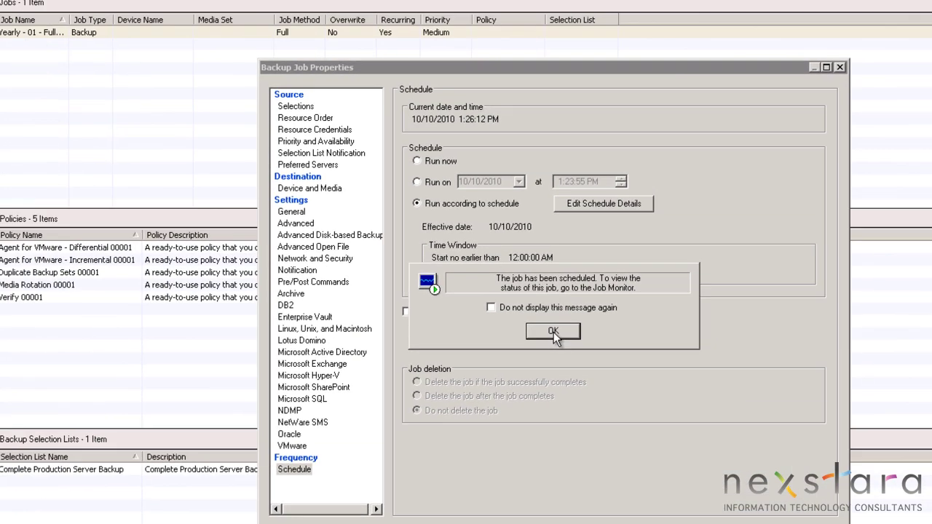
{"action": "left_click", "coordinate": [463, 286]}
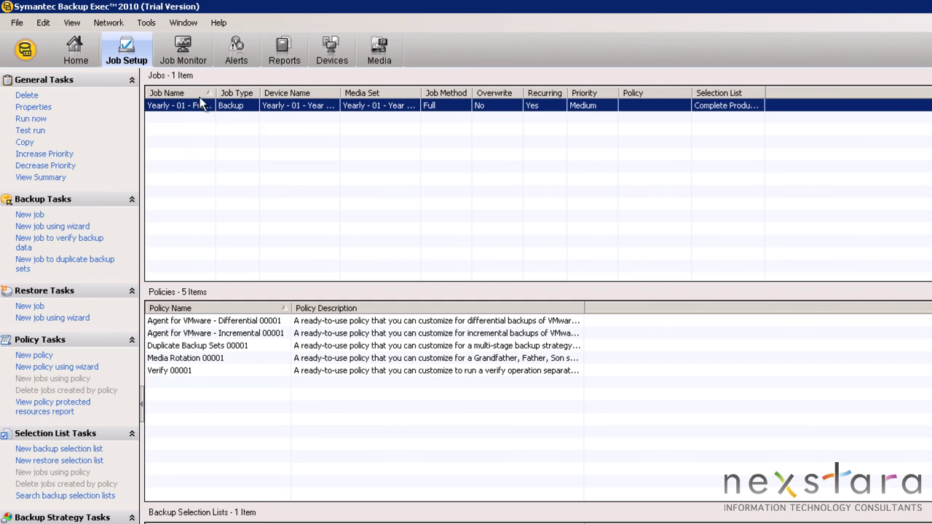
- Copy the Yearly job and open the properties of Yearly - 01 - Full - Year End(2)
{"action": "right_click", "coordinate": [193, 103]}
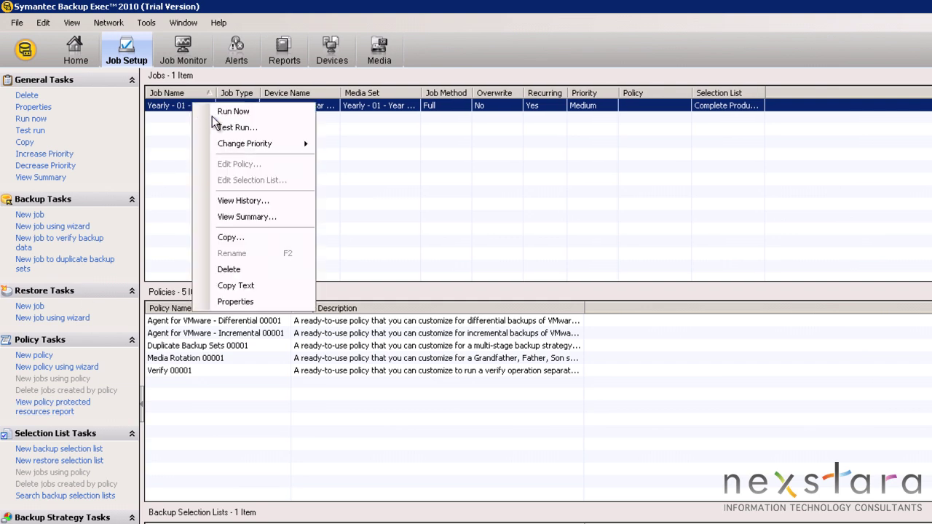
{"action": "left_click", "coordinate": [233, 237]}
{"action": "left_click", "coordinate": [726, 514]}
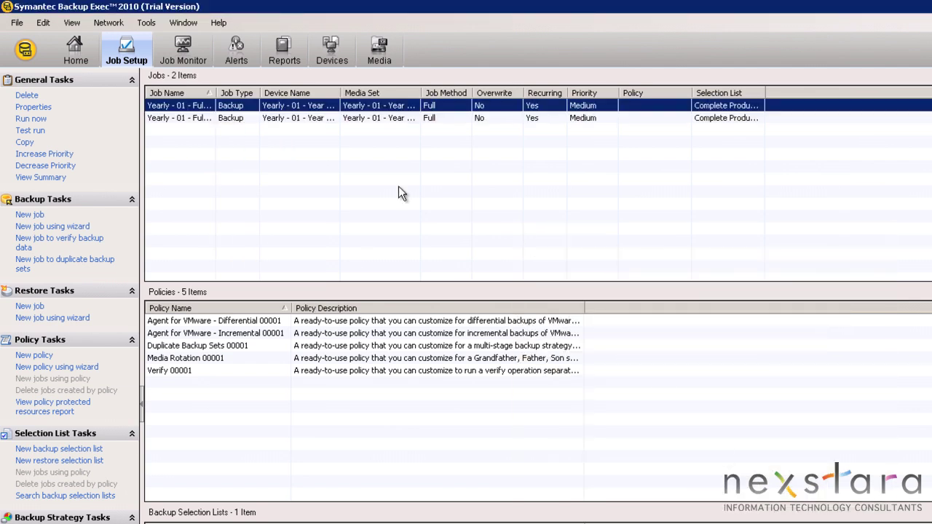
{"action": "left_click_drag", "start_coordinate": [216, 94], "coordinate": [269, 95]}
{"action": "right_click", "coordinate": [212, 118]}
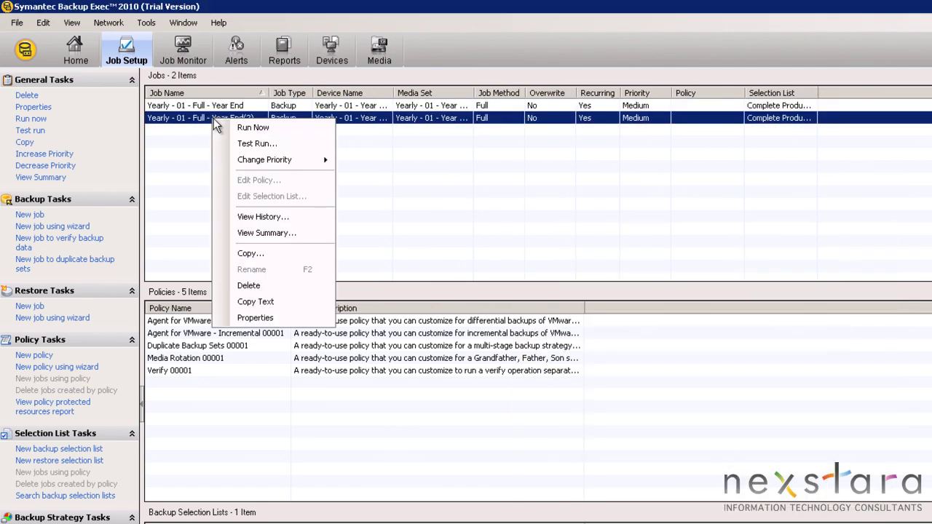
{"action": "left_click", "coordinate": [269, 316]}
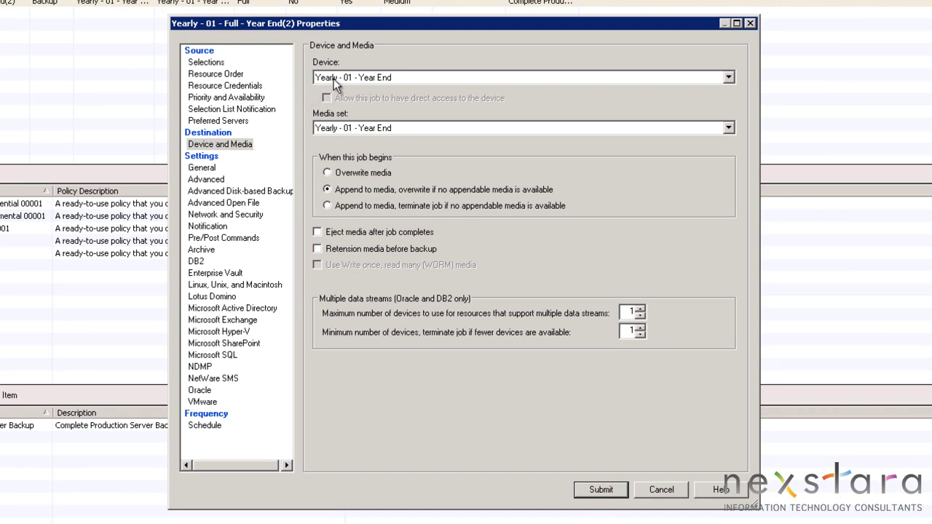
- Set both the device and the media set to Monthly - 01 - Month End
{"action": "left_click", "coordinate": [319, 78]}
{"action": "left_click", "coordinate": [350, 127]}
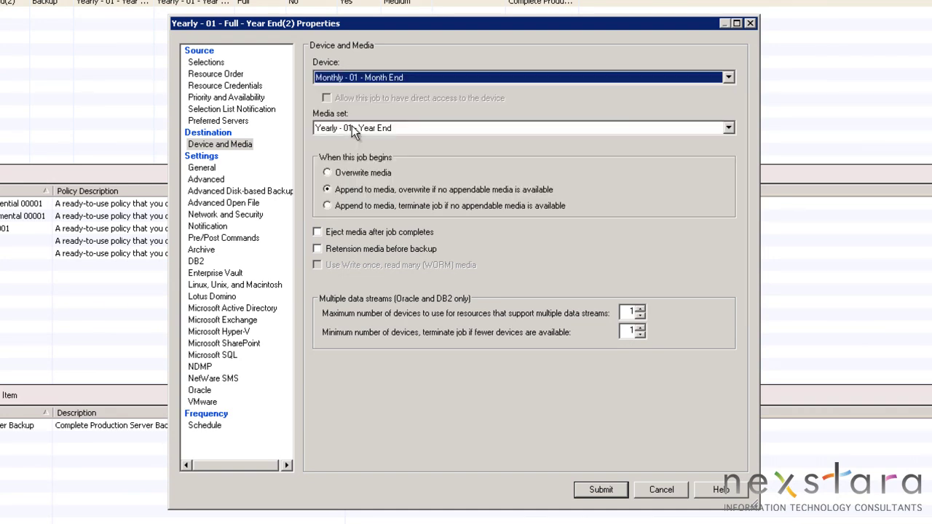
{"action": "left_click", "coordinate": [357, 129]}
{"action": "left_click", "coordinate": [372, 150]}
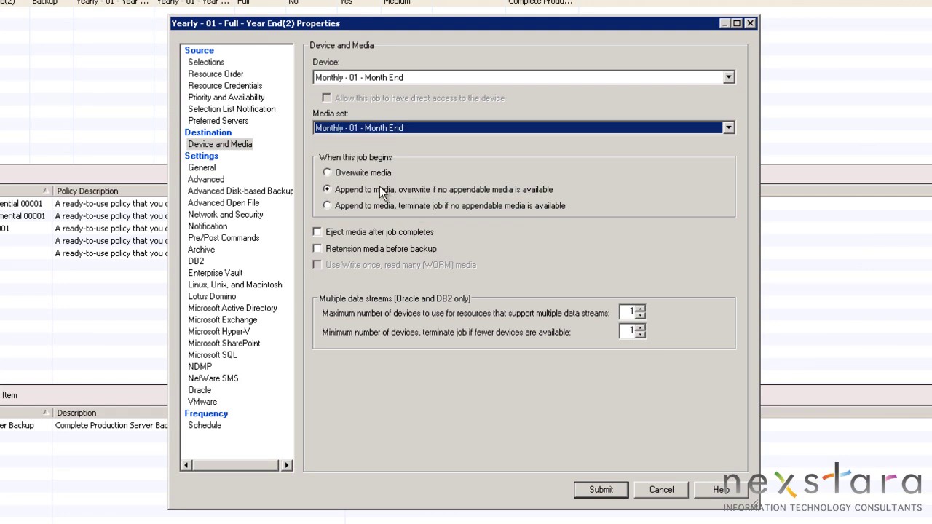
- Rename the job and its backup set to Monthly - 01 - Full - Month End
{"action": "left_click", "coordinate": [202, 169]}
{"action": "left_click_drag", "start_coordinate": [540, 64], "coordinate": [340, 61]}
{"action": "type", "text": "Monthly - 01 - Full - Month End"}
{"action": "left_click_drag", "start_coordinate": [510, 86], "coordinate": [400, 86]}
{"action": "type", "text": "Monthly - 01 - Full - Month End"}
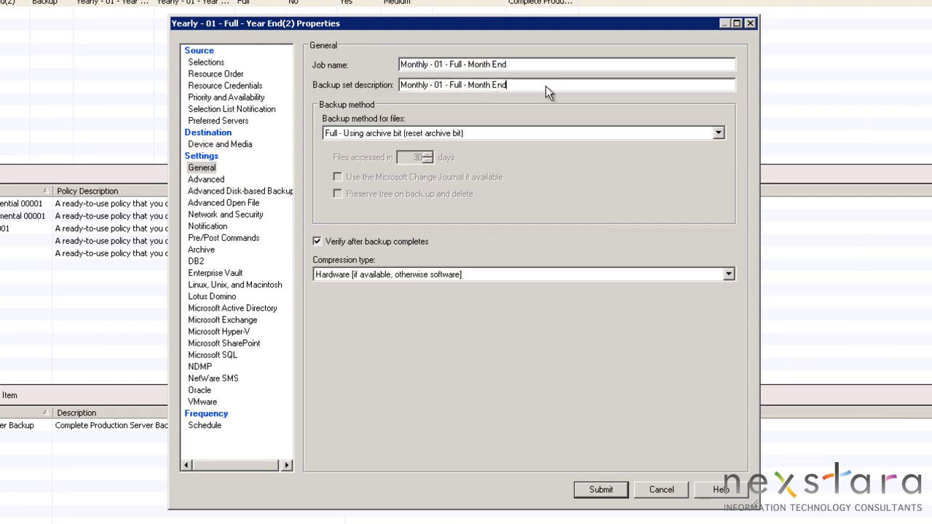
{"action": "left_click", "coordinate": [212, 427]}
{"action": "left_click", "coordinate": [495, 159]}
- Replace the specific yearly dates with a recurring schedule on day 1 of each month
{"action": "left_click", "coordinate": [651, 311]}
{"action": "left_click", "coordinate": [651, 311]}
{"action": "left_click", "coordinate": [651, 311]}
{"action": "left_click", "coordinate": [651, 311]}
{"action": "left_click", "coordinate": [651, 311]}
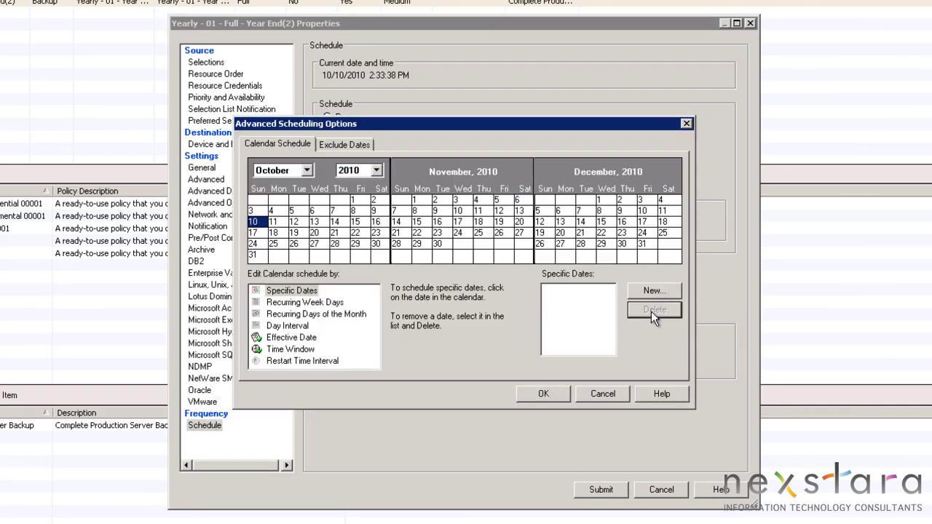
{"action": "left_click", "coordinate": [306, 314]}
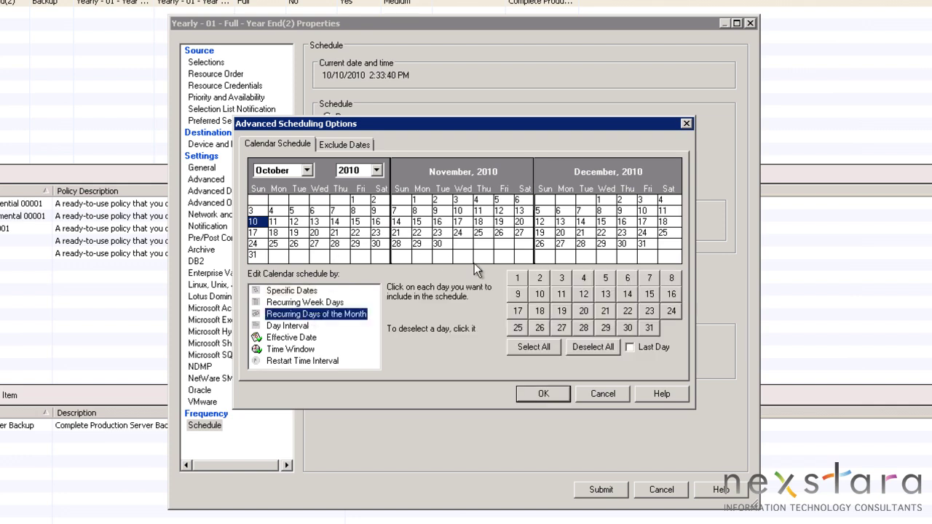
{"action": "left_click", "coordinate": [515, 278]}
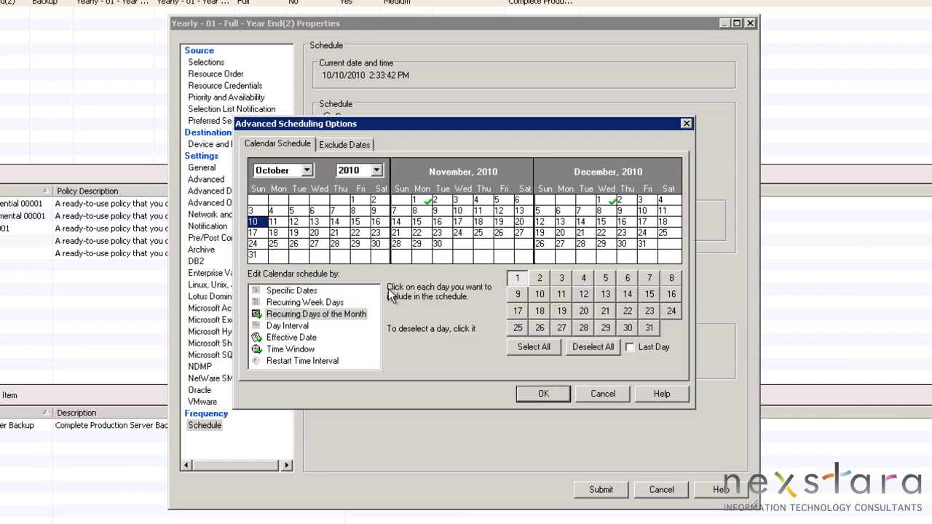
{"action": "left_click", "coordinate": [306, 291]}
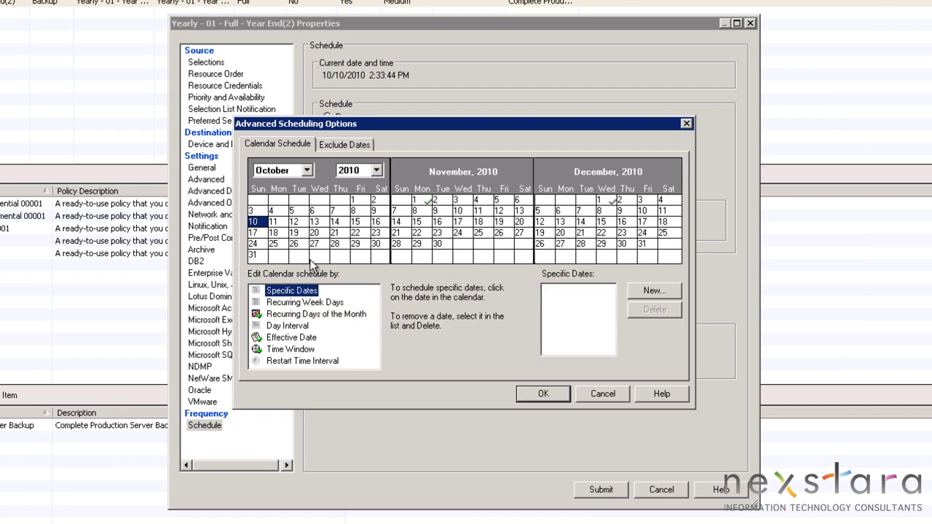
{"action": "left_click", "coordinate": [344, 144]}
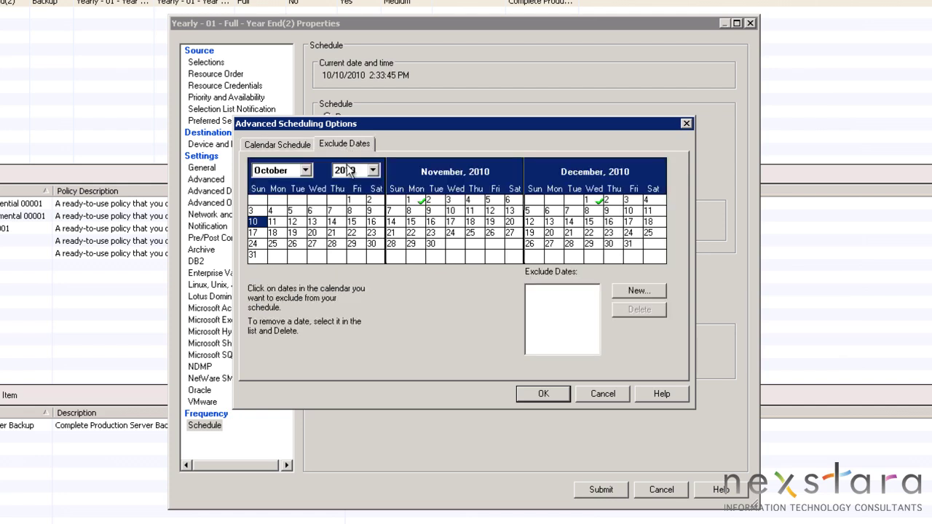
{"action": "left_click", "coordinate": [292, 145]}
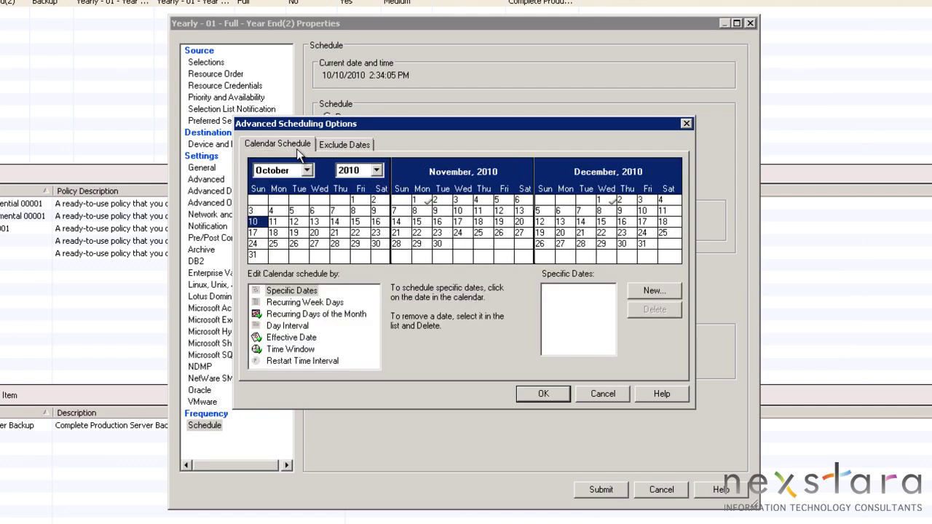
- Set the run time window from 6:00:00 PM to 5:59:59 AM
{"action": "left_click", "coordinate": [300, 350]}
{"action": "left_click", "coordinate": [483, 329]}
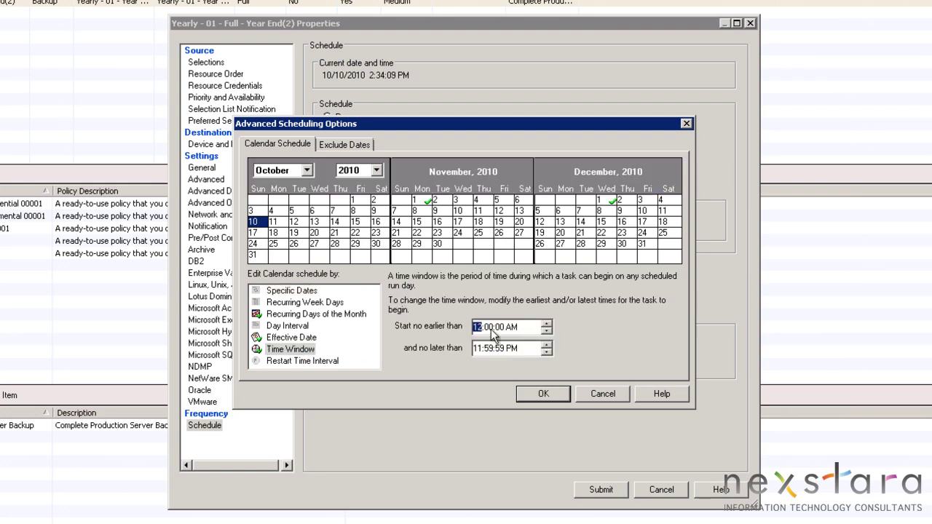
{"action": "left_click", "coordinate": [514, 329]}
{"action": "type", "text": "p"}
{"action": "left_click", "coordinate": [477, 349]}
{"action": "left_click", "coordinate": [512, 349]}
{"action": "left_click", "coordinate": [540, 395]}
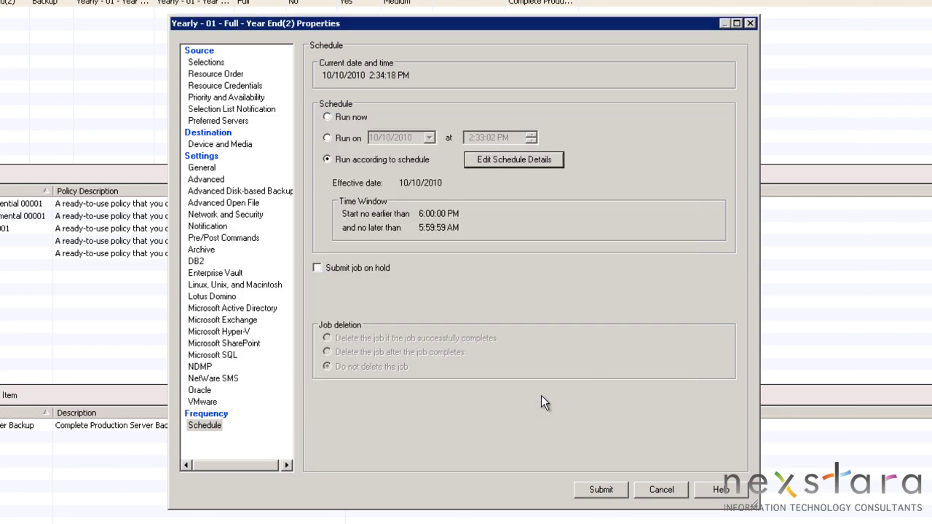
- Save the month-end job and open the properties of the next year-end copy
{"action": "left_click", "coordinate": [600, 490]}
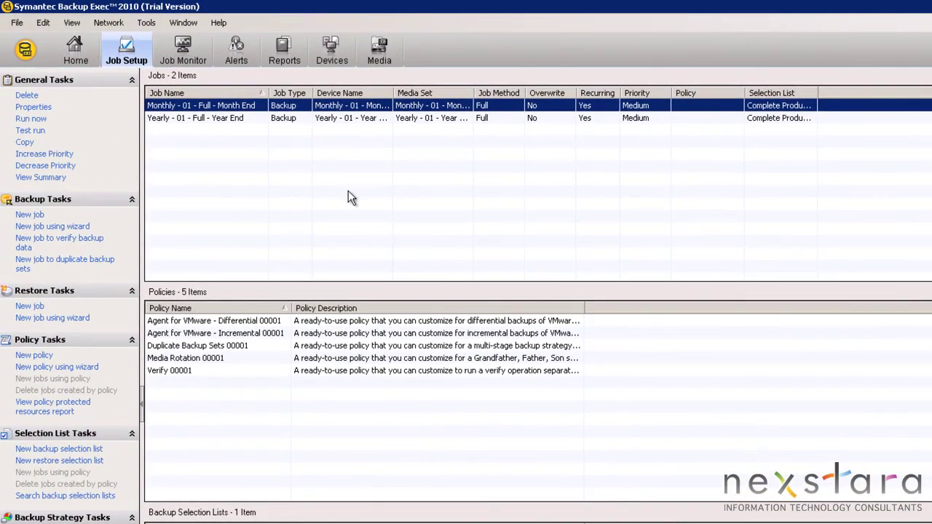
{"action": "right_click", "coordinate": [237, 131]}
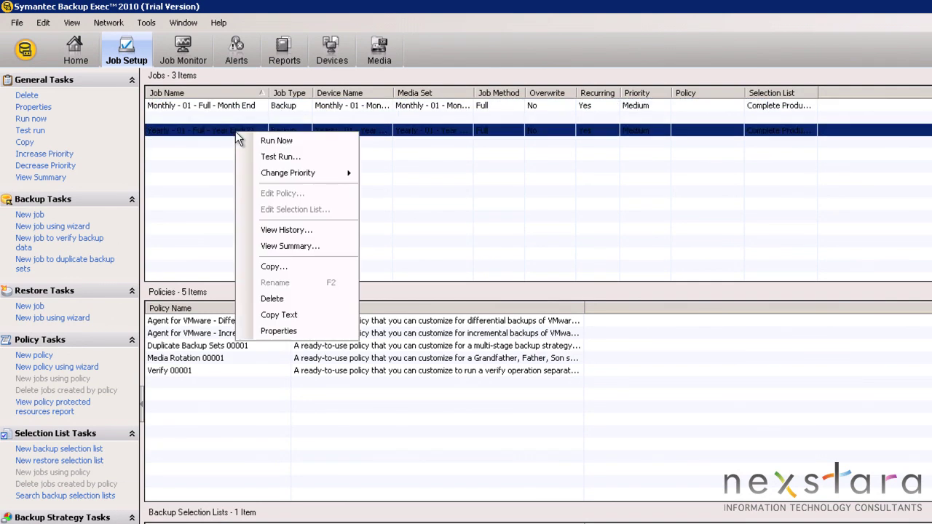
{"action": "left_click", "coordinate": [284, 330]}
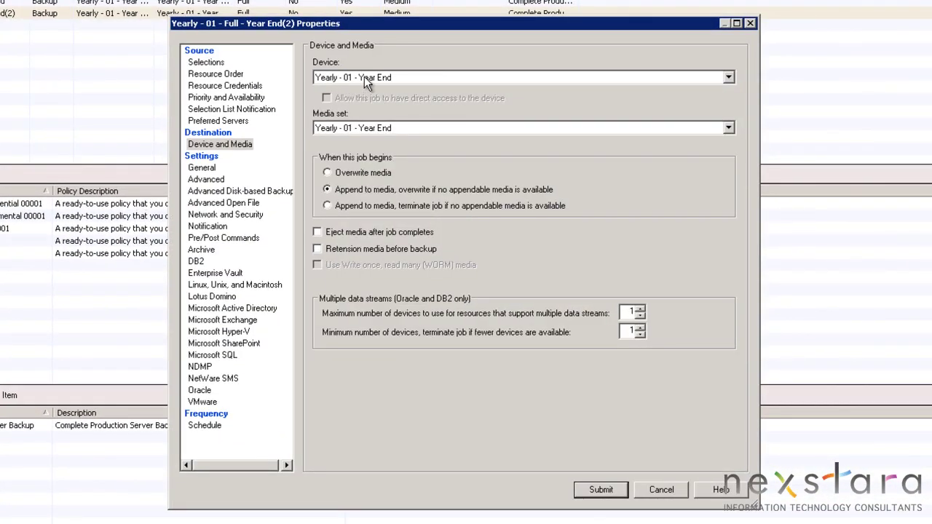
- Set both the device and the media set to Weekly - 06 - Saturday
{"action": "left_click", "coordinate": [365, 76]}
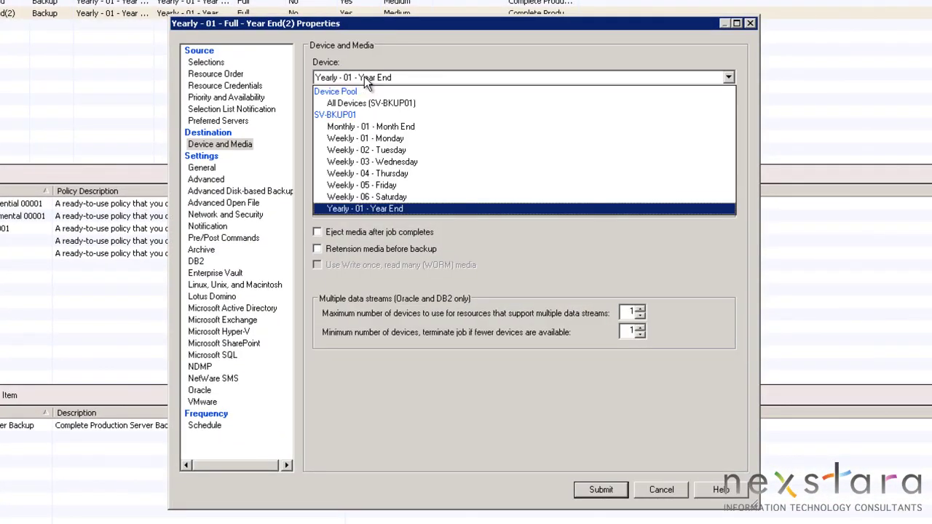
{"action": "left_click", "coordinate": [393, 201]}
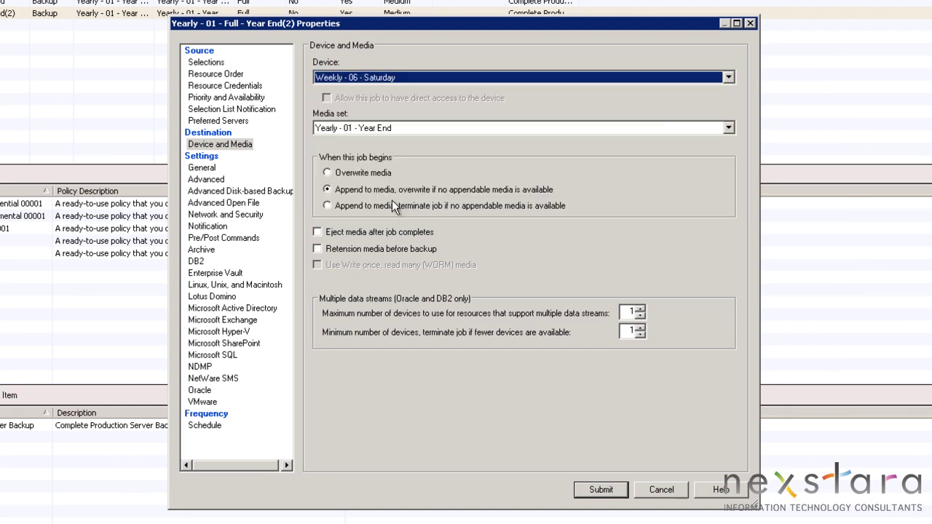
{"action": "left_click", "coordinate": [386, 127]}
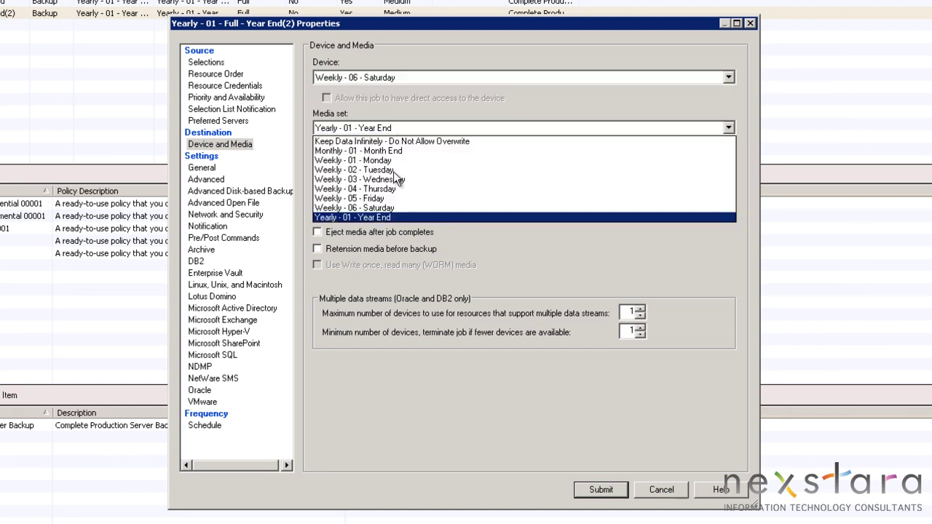
{"action": "left_click", "coordinate": [380, 208]}
{"action": "left_click", "coordinate": [203, 168]}
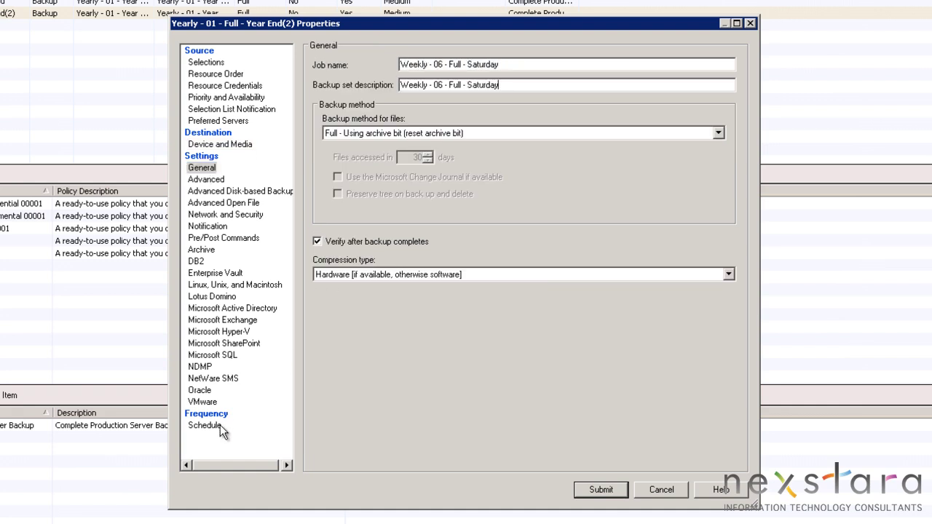
- Replace the old yearly dates with a weekly recurrence every Saturday and submit the job
{"action": "left_click", "coordinate": [205, 426]}
{"action": "left_click", "coordinate": [494, 164]}
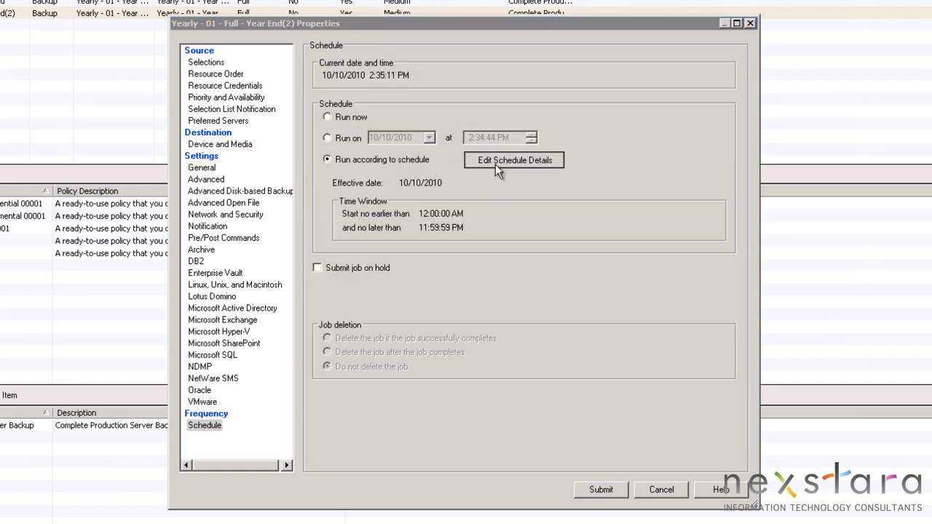
{"action": "left_click", "coordinate": [655, 310]}
{"action": "left_click", "coordinate": [655, 310]}
{"action": "left_click", "coordinate": [655, 309]}
{"action": "left_click", "coordinate": [655, 309]}
{"action": "left_click", "coordinate": [655, 309]}
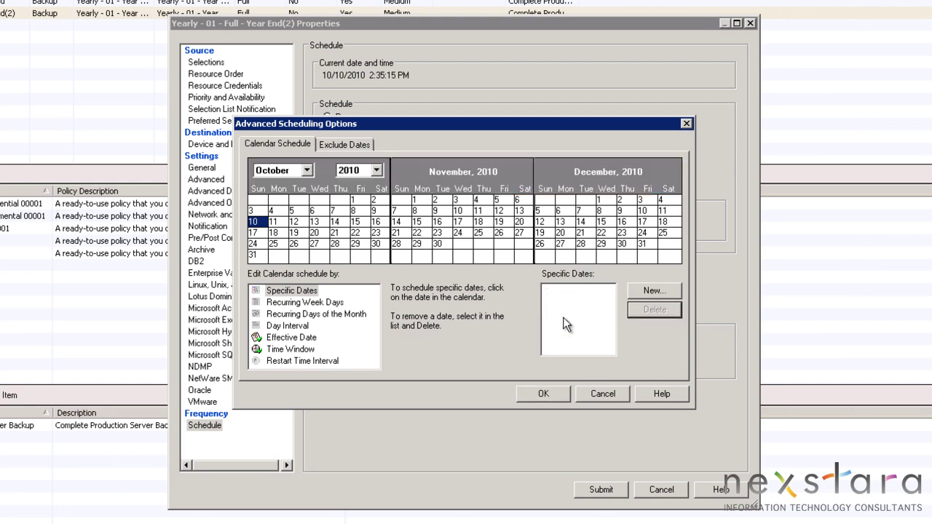
{"action": "left_click", "coordinate": [303, 302]}
{"action": "left_click", "coordinate": [680, 275]}
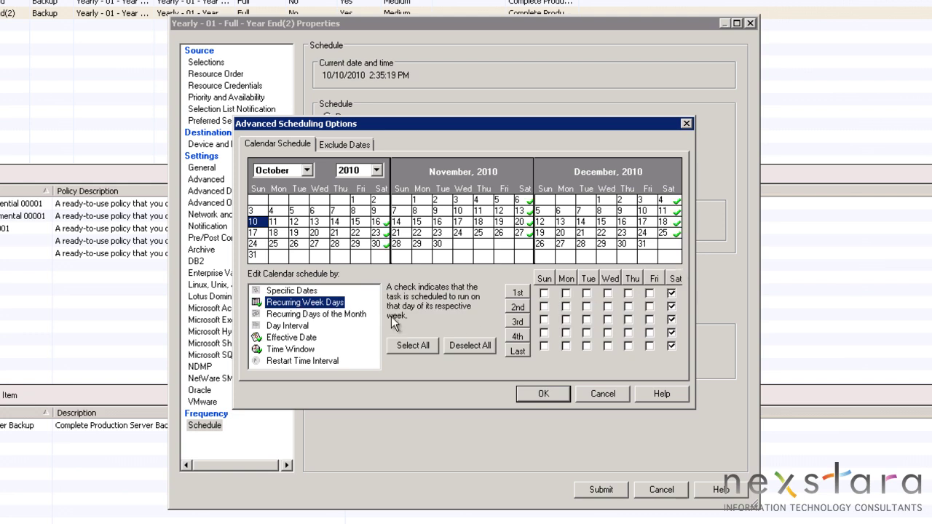
{"action": "left_click", "coordinate": [290, 348]}
{"action": "left_click", "coordinate": [543, 393]}
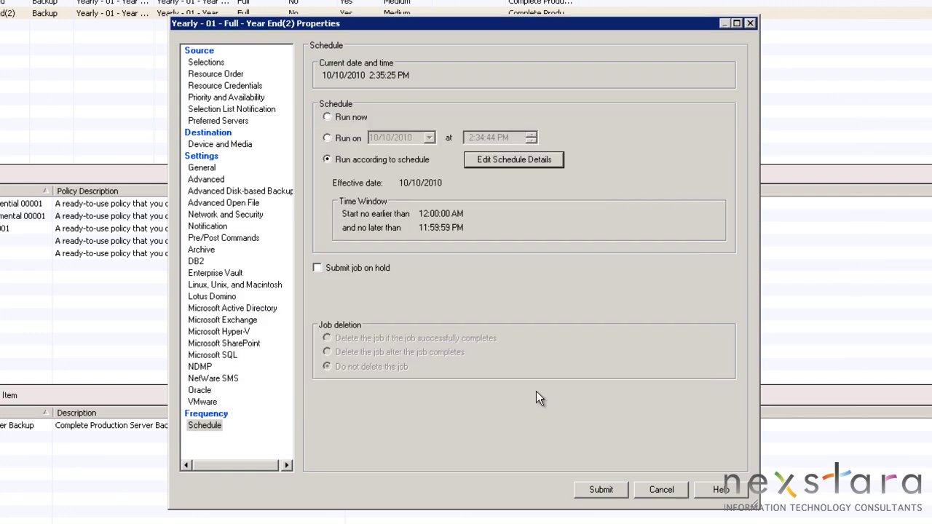
{"action": "left_click", "coordinate": [601, 489]}
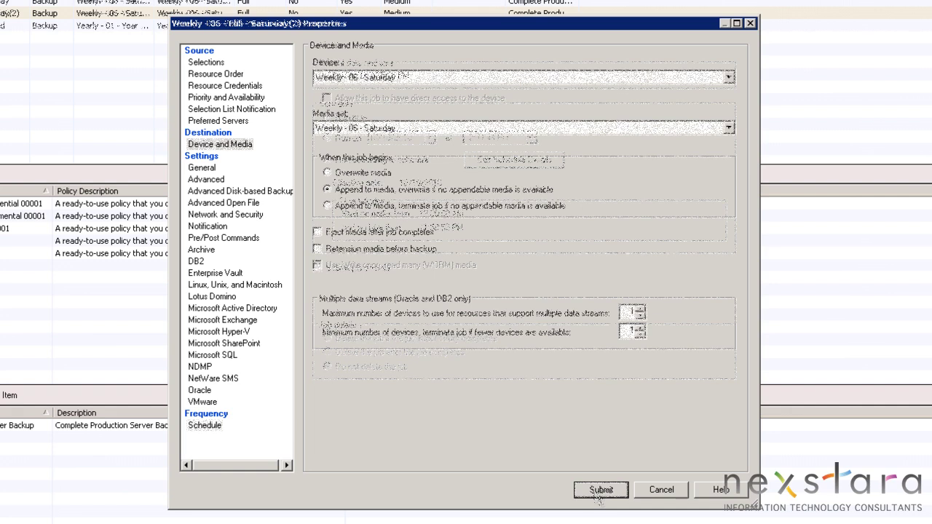
- Set device and media set to Weekly - 05 - Friday and overwrite media at job start
{"action": "left_click", "coordinate": [354, 78]}
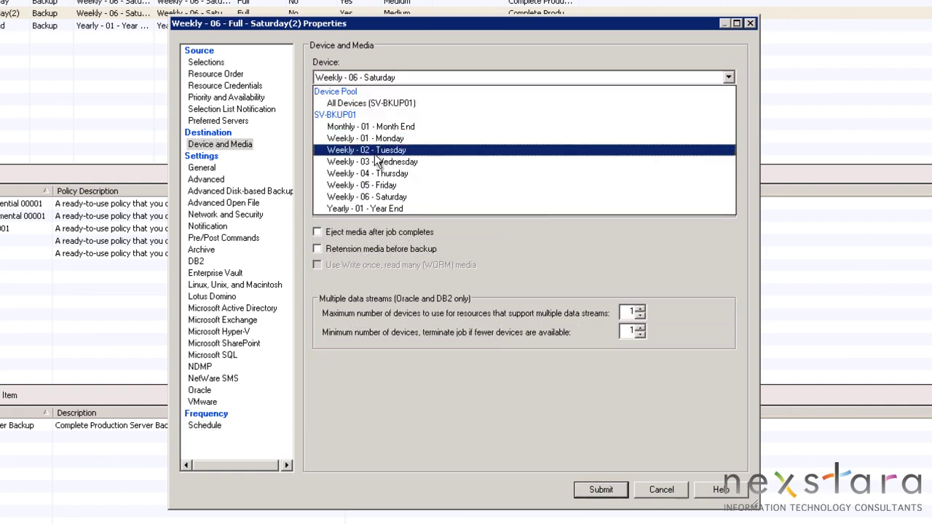
{"action": "left_click", "coordinate": [375, 185]}
{"action": "left_click", "coordinate": [375, 128]}
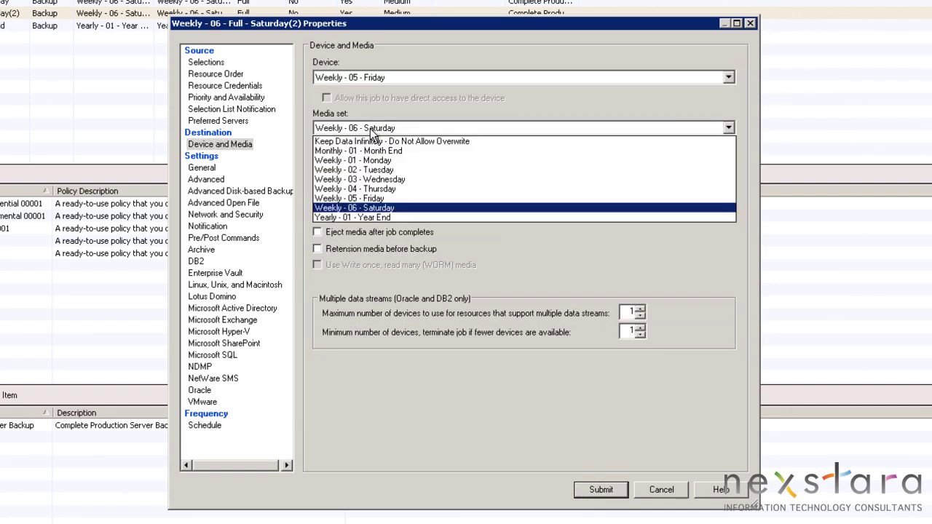
{"action": "left_click", "coordinate": [376, 198]}
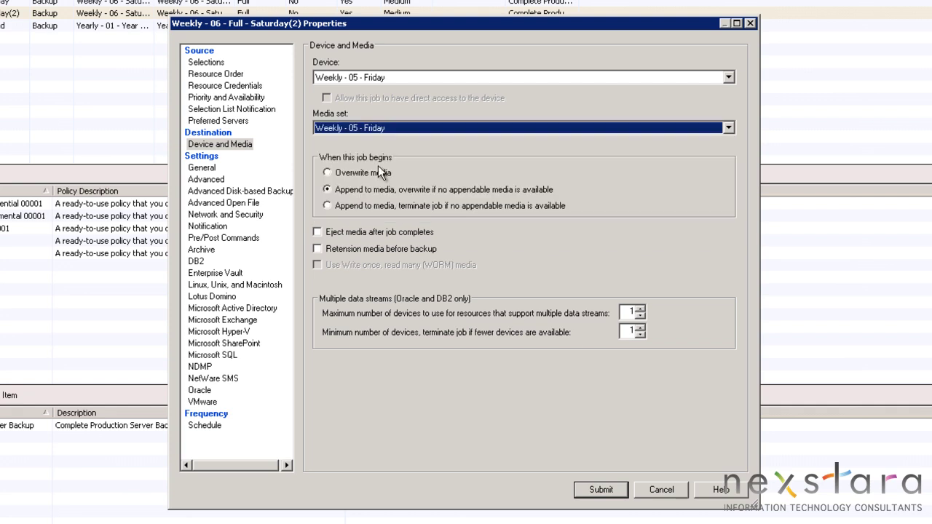
{"action": "left_click", "coordinate": [341, 173]}
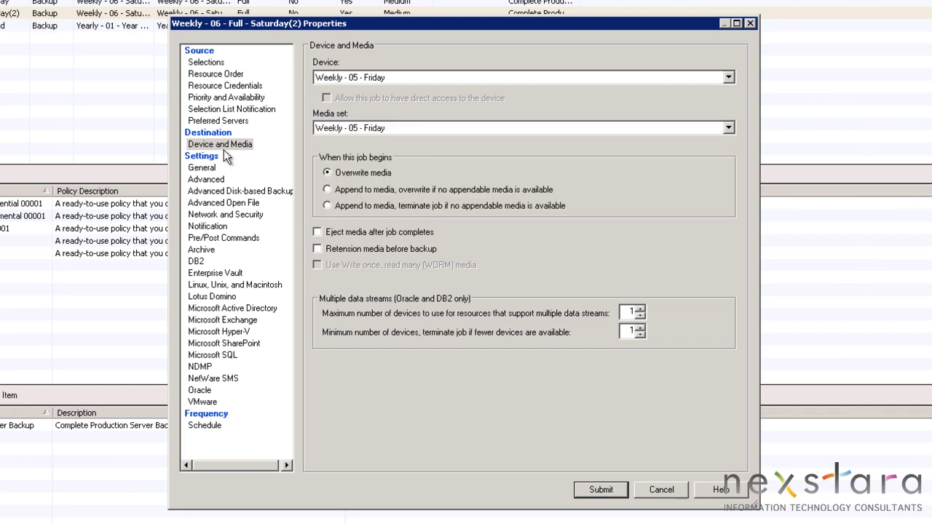
{"action": "left_click", "coordinate": [212, 169]}
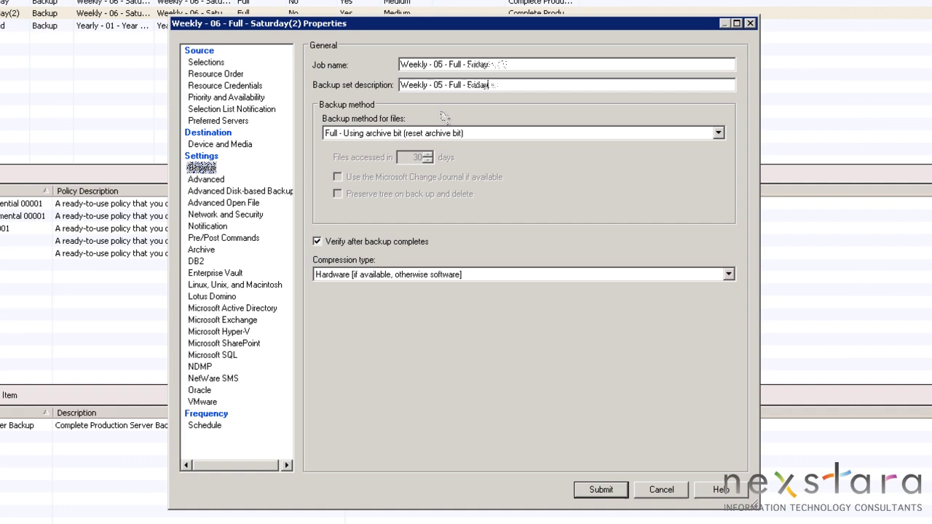
- Schedule the job for Fridays instead of Saturdays, starting no earlier than 6:00 PM
{"action": "left_click", "coordinate": [205, 425]}
{"action": "left_click", "coordinate": [485, 160]}
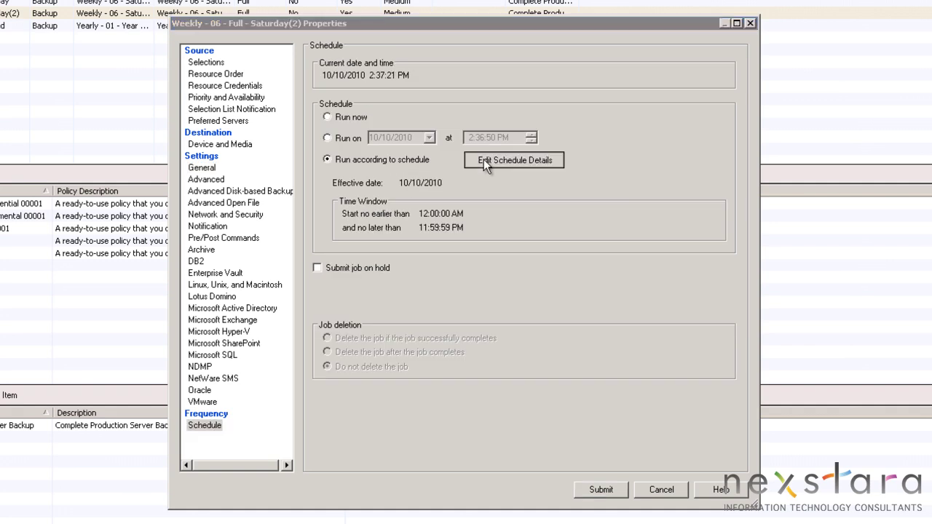
{"action": "left_click", "coordinate": [304, 302]}
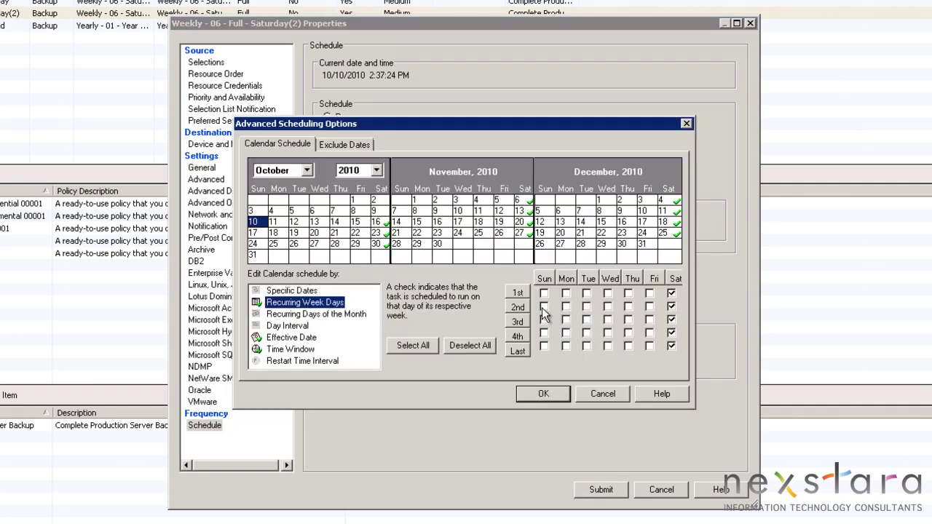
{"action": "left_click", "coordinate": [653, 279]}
{"action": "left_click", "coordinate": [675, 279]}
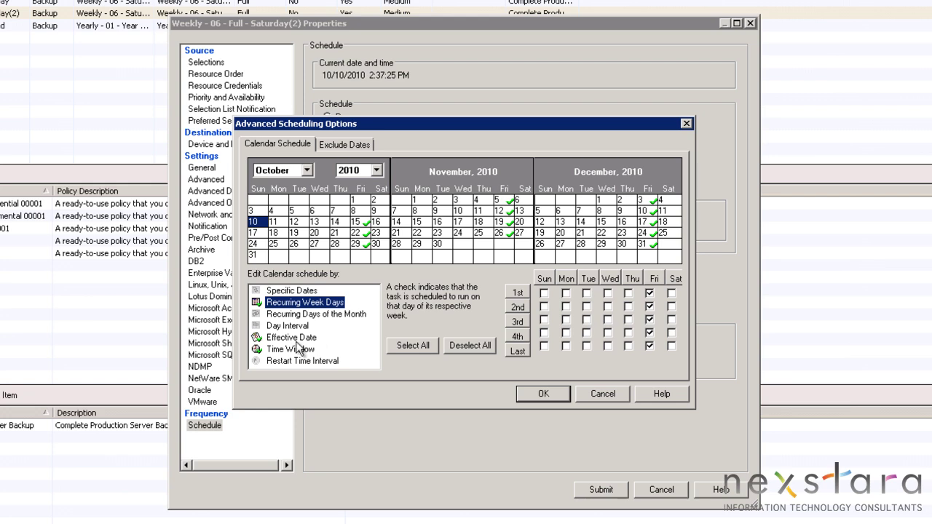
{"action": "left_click", "coordinate": [295, 349]}
{"action": "left_click", "coordinate": [479, 328]}
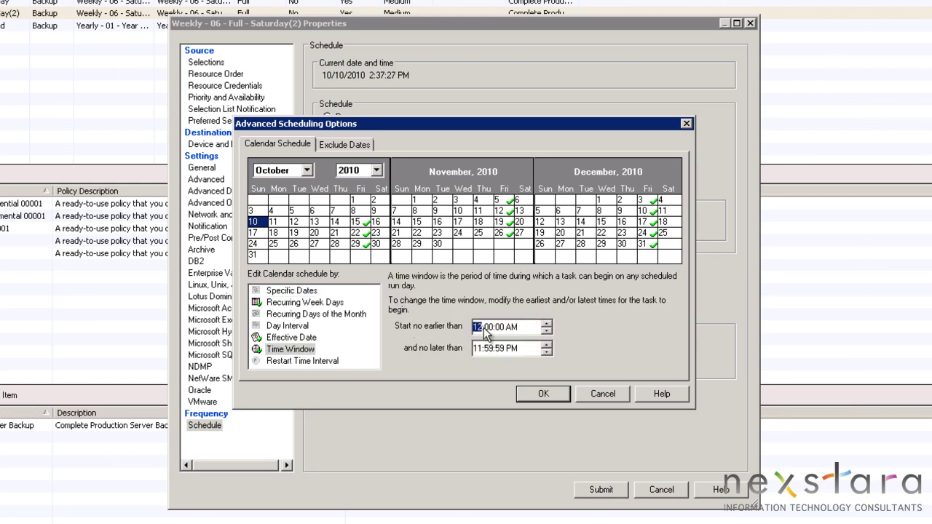
{"action": "type", "text": "6"}
{"action": "left_click", "coordinate": [513, 328]}
{"action": "type", "text": "p"}
- Confirm the Friday schedule, then assign Weekly - 04 - Thursday device and media set with overwrite
{"action": "left_click", "coordinate": [543, 393]}
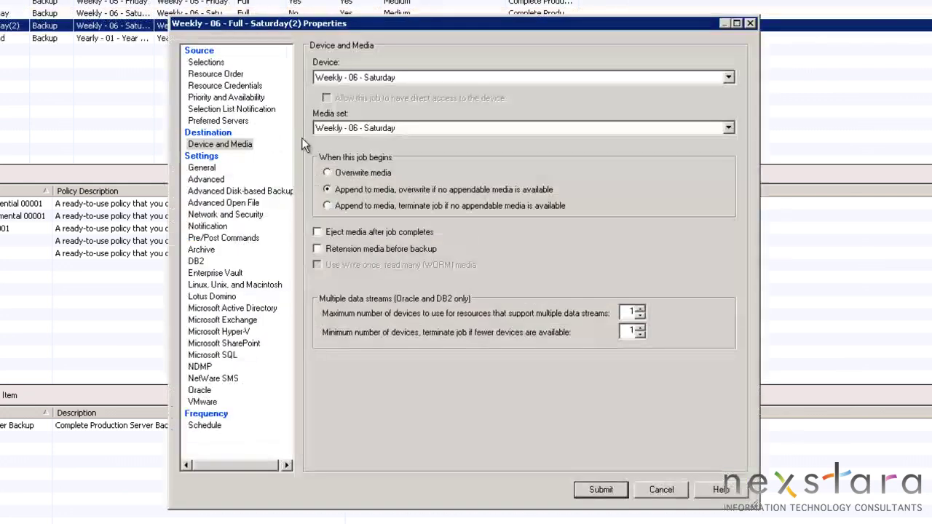
{"action": "left_click", "coordinate": [370, 78]}
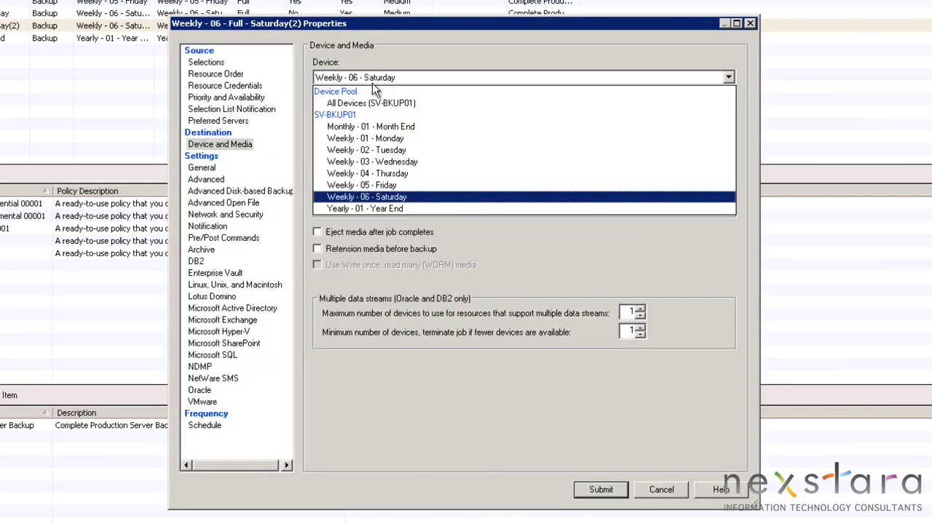
{"action": "left_click", "coordinate": [378, 176]}
{"action": "left_click", "coordinate": [382, 136]}
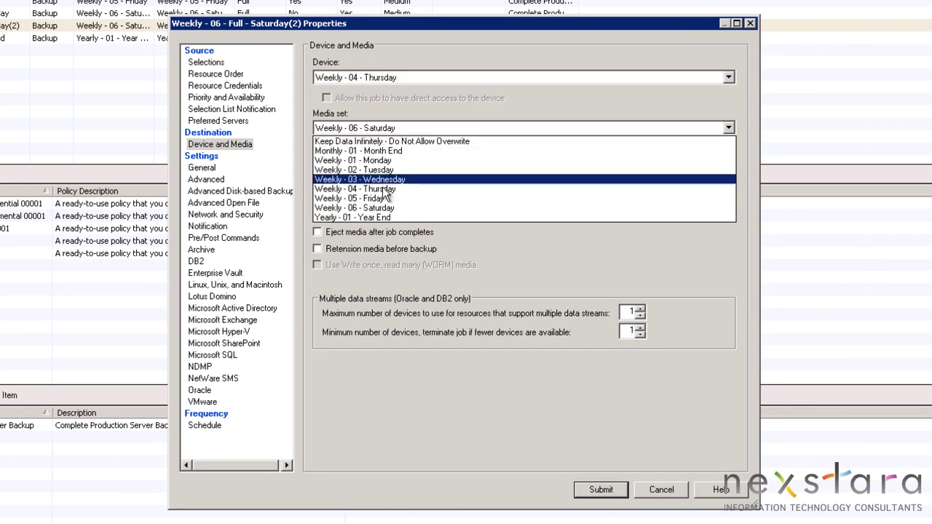
{"action": "left_click", "coordinate": [381, 179]}
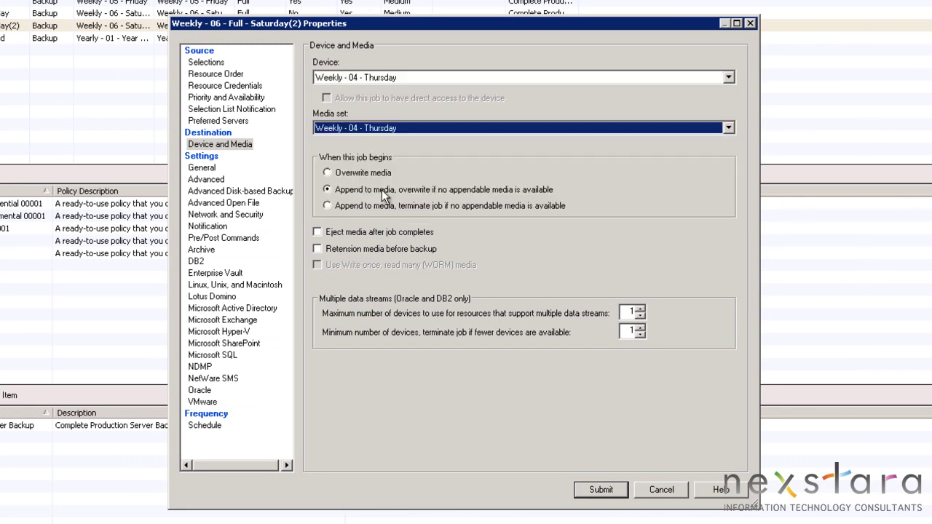
{"action": "left_click", "coordinate": [327, 173]}
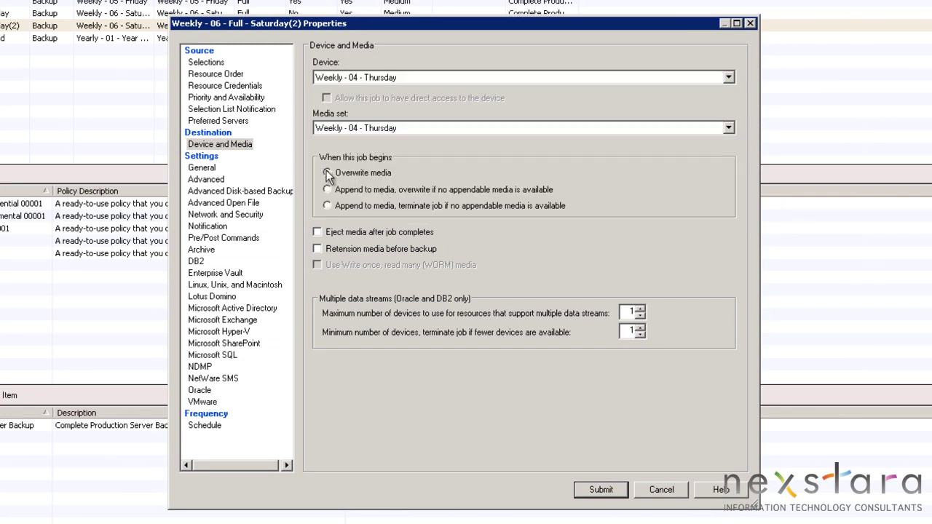
- Make it a differential archive-bit backup, keep the 6:00–7:59:59 PM Thursday window, and submit
{"action": "left_click", "coordinate": [210, 170]}
{"action": "left_click", "coordinate": [437, 132]}
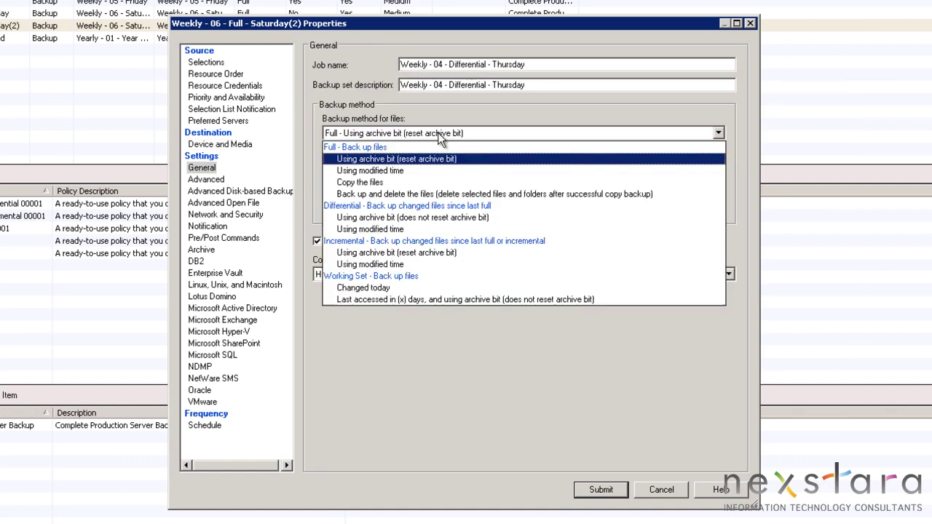
{"action": "left_click", "coordinate": [410, 217]}
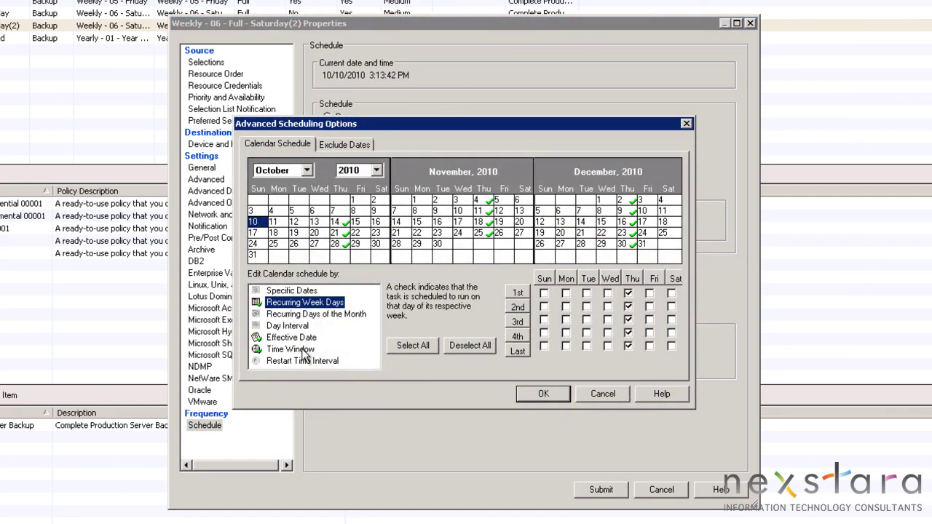
{"action": "left_click", "coordinate": [298, 349]}
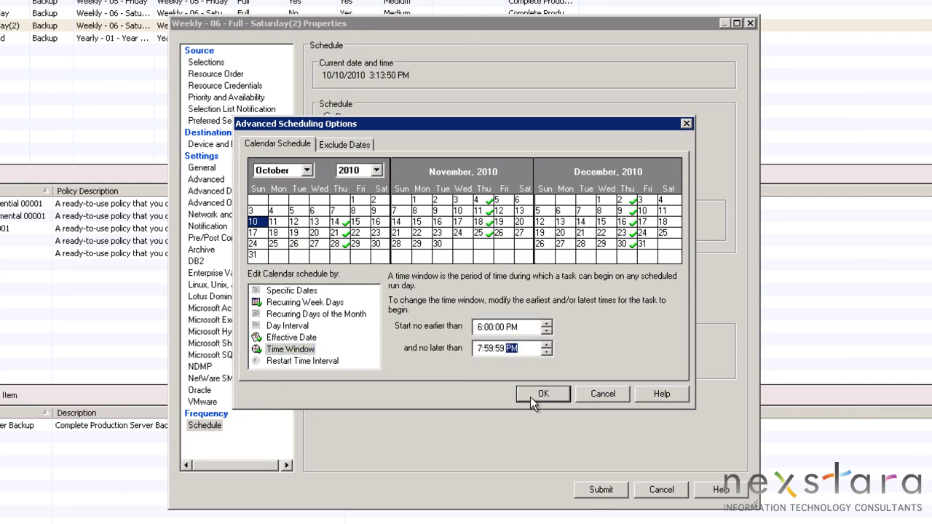
{"action": "left_click", "coordinate": [533, 397]}
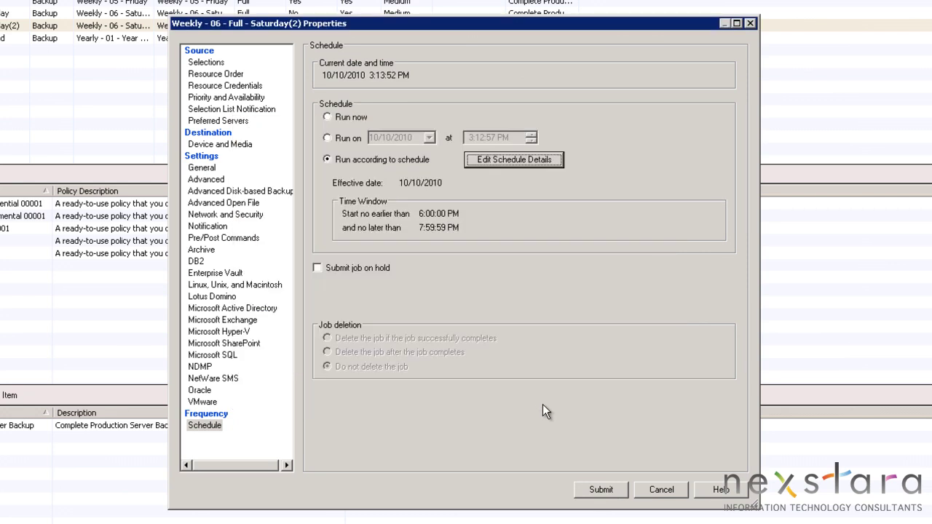
{"action": "left_click", "coordinate": [598, 490]}
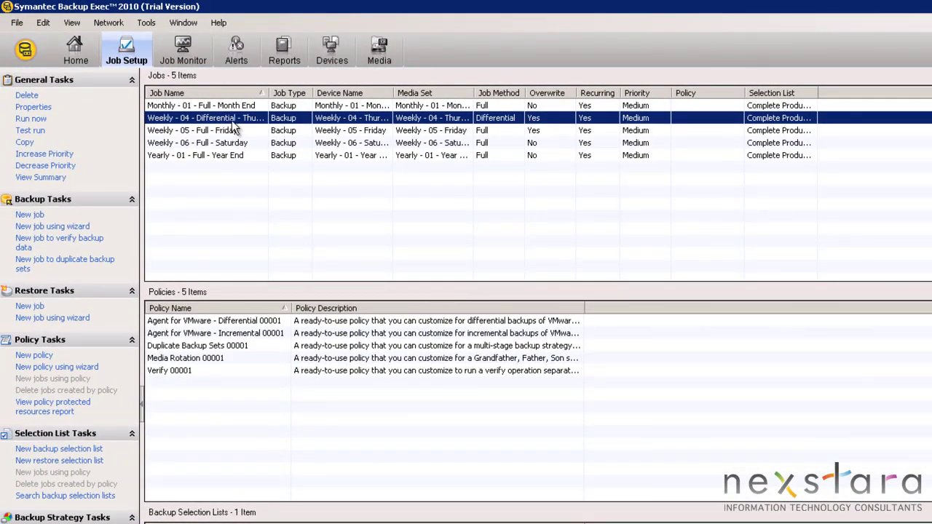
- Bring up the actions menu of the Weekly - 04 Thursday job to copy it
{"action": "right_click", "coordinate": [232, 122]}
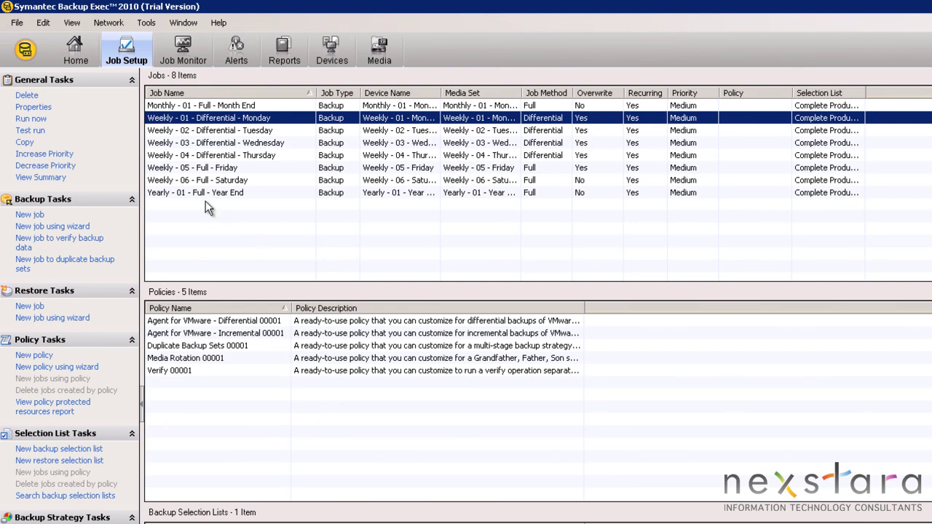
- Show the Job Monitor listing all eight scheduled backups with start times from 10/11/2010 to 1/1/2011
{"action": "left_click", "coordinate": [184, 50]}
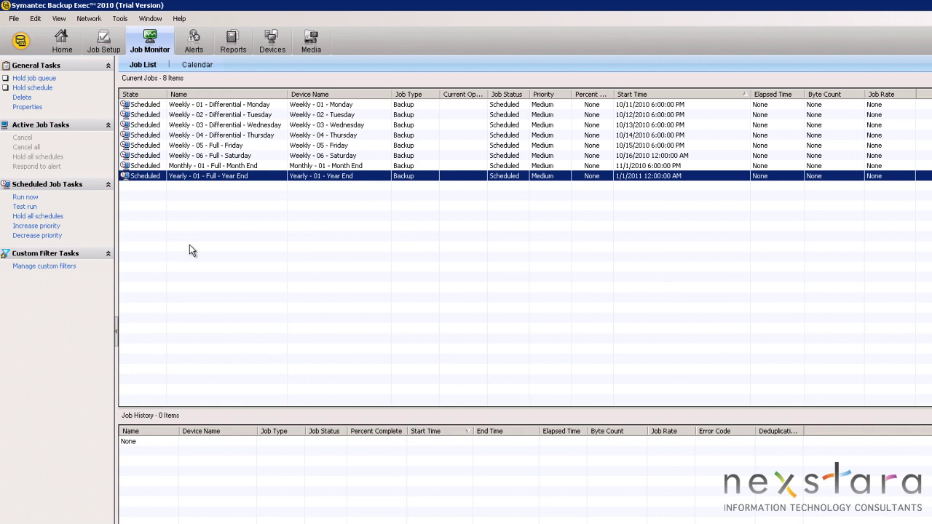
- Return to the Job Setup view listing the eight backup jobs and the Complete Production Server Backup selection list
{"action": "left_click", "coordinate": [103, 42]}
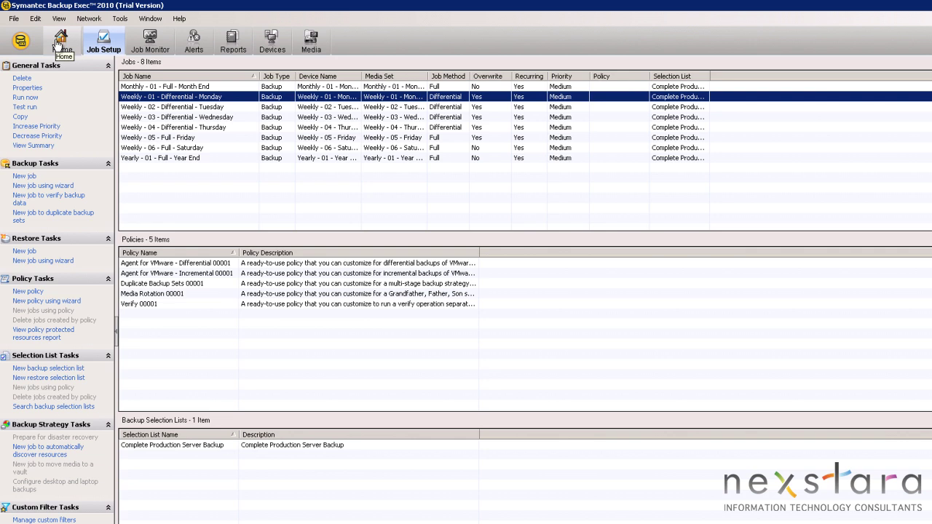
- Switch to the Home view showing Getting Started steps and an alert summary of 0 errors, 0 warnings
{"action": "left_click", "coordinate": [59, 43]}
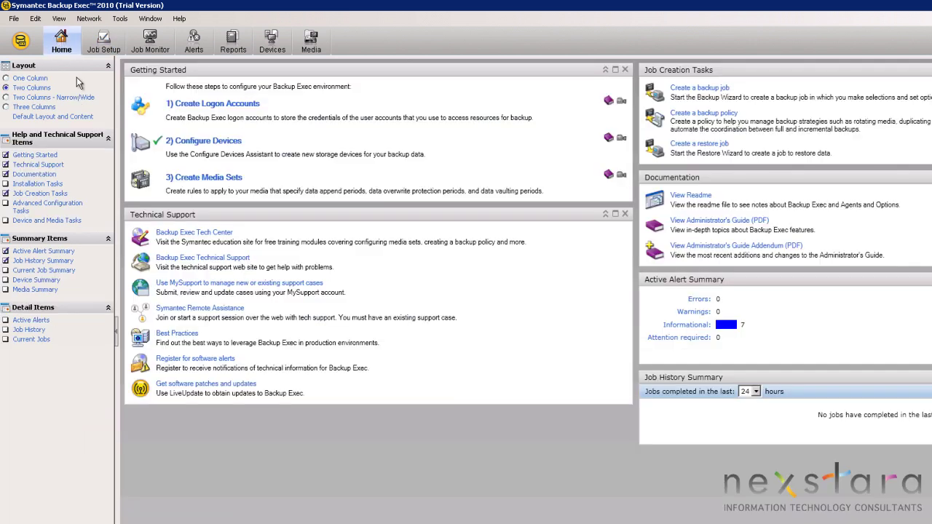